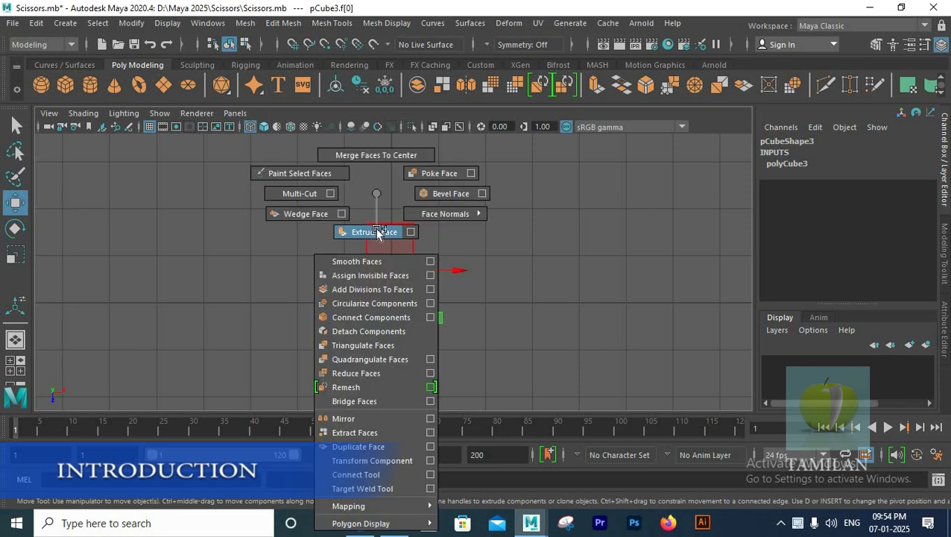
Step: Extrude the cube's lower end face repeatedly in the top view, moving each new end to form an angled handle strip
middle_click_drag(380, 289, 382, 253, "alt")
scroll(382, 253, "up", 1)
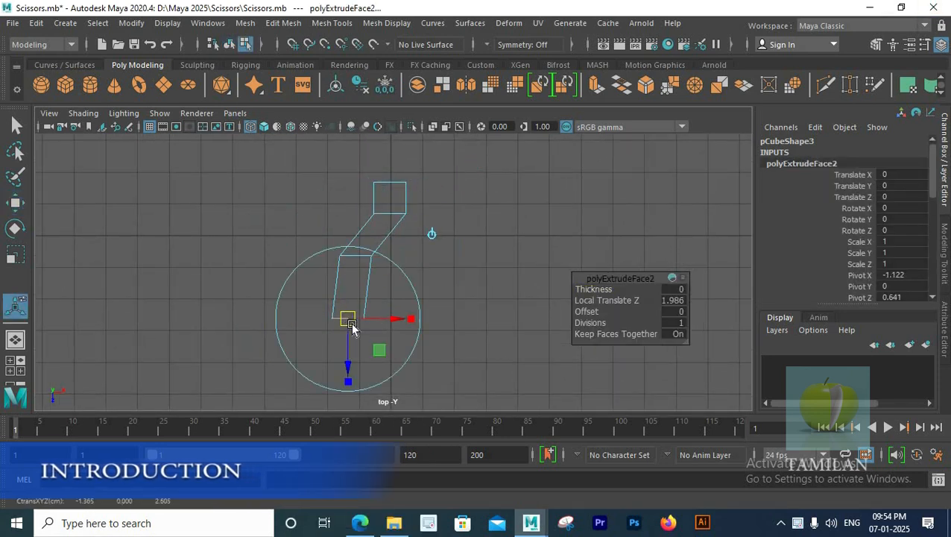
left_click_drag(381, 365, 381, 365)
middle_click_drag(410, 262, 363, 137, "alt")
key("g")
left_click_drag(334, 240, 385, 288)
Step: Rotate the strip's end face to follow the bend and extrude another segment toward the right
key("r")
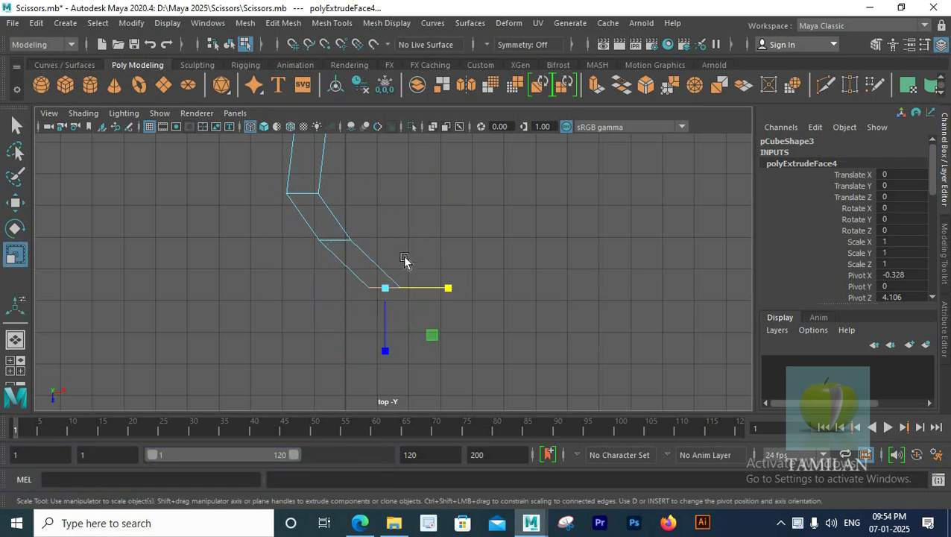
key("t")
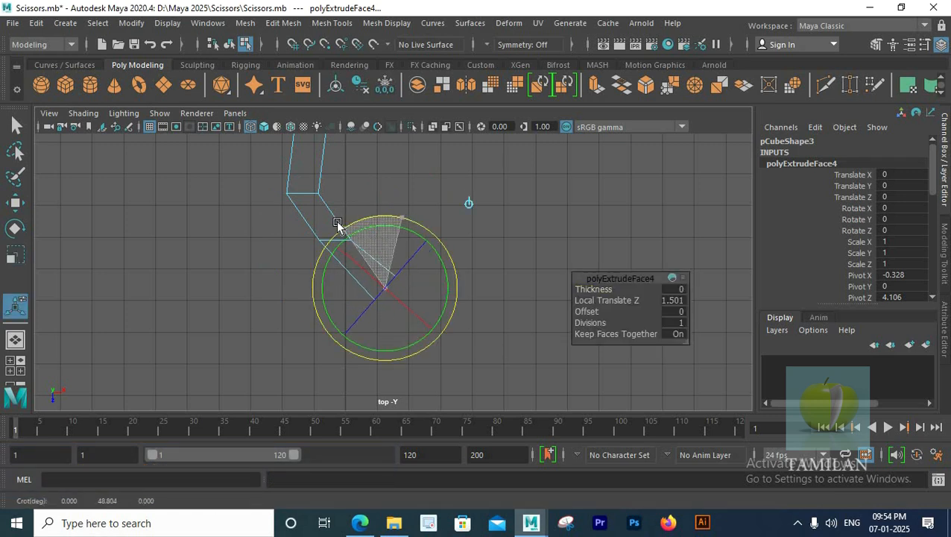
left_click_drag(381, 289, 454, 299)
left_click(467, 260)
right_click_drag(453, 289, 386, 139)
left_click_drag(493, 261, 464, 317)
Step: Move the vertices of the strip's upper segments so that its top end leans into a smooth curve
scroll(451, 302, "down", 3)
middle_click_drag(450, 185, 438, 202, "alt")
scroll(447, 302, "up", 3)
scroll(320, 253, "down", 2)
right_click_drag(325, 242, 266, 237)
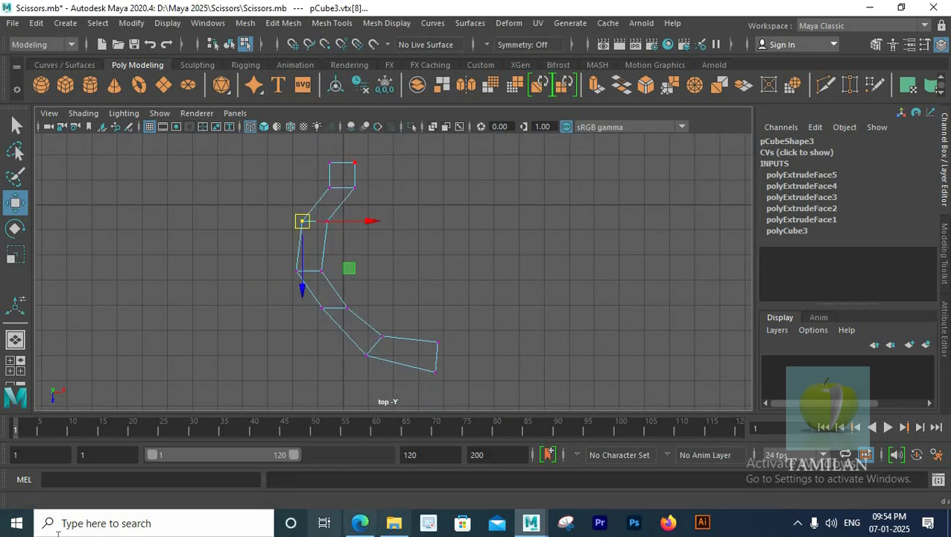
middle_click_drag(452, 242, 400, 250, "alt")
left_click_drag(219, 219, 245, 230)
left_click_drag(264, 161, 283, 201)
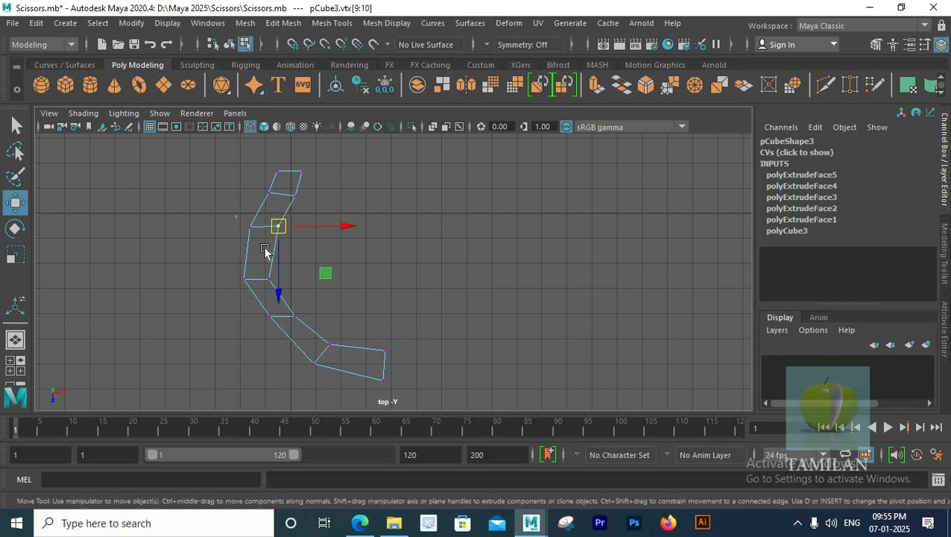
Step: Reposition the vertices of the lower segments and the strip's end to form an even, rounded bend
left_click_drag(302, 328, 262, 299)
left_click_drag(277, 315, 257, 308)
left_click_drag(272, 284, 282, 331)
left_click_drag(277, 310, 339, 373)
left_click_drag(329, 352, 300, 333)
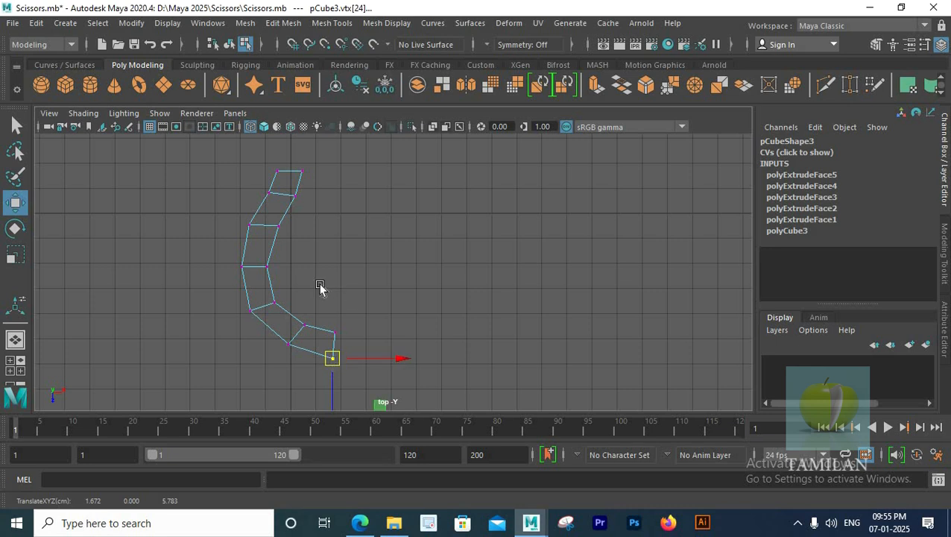
Step: Extrude one more segment from the strip's end face and select its end vertices for adjustment
middle_click_drag(320, 287, 328, 253, "alt")
right_click_drag(340, 300, 339, 233)
left_click_drag(386, 319, 421, 322)
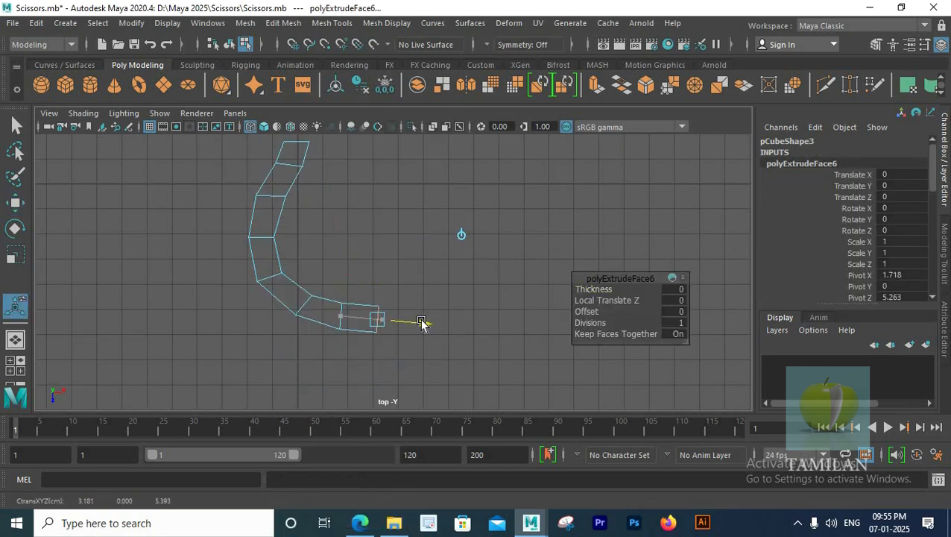
right_click_drag(350, 317, 413, 117)
right_click_drag(380, 319, 320, 138)
left_click_drag(363, 289, 401, 343)
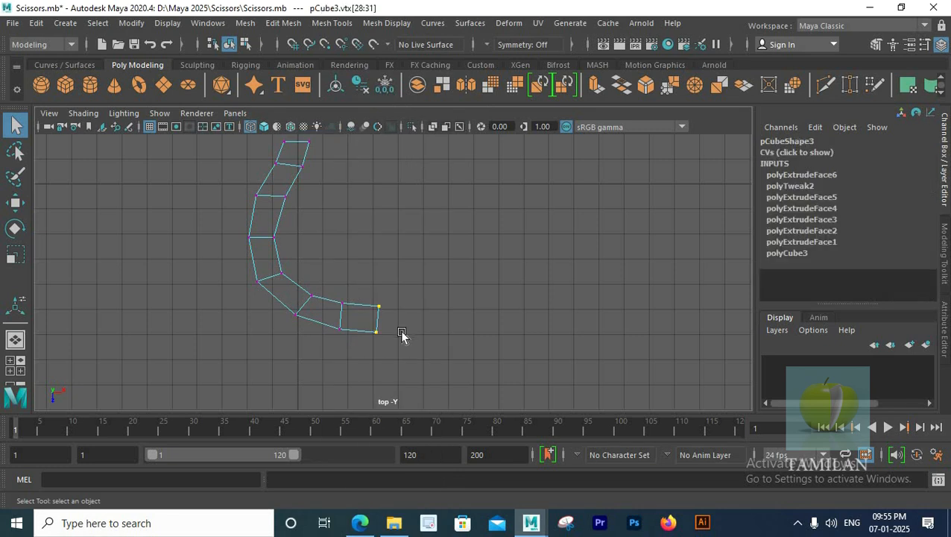
scroll(452, 301, "down", 1)
middle_click_drag(421, 171, 445, 236, "alt")
Step: Extrude the upper side face of the last segment upward into a long bar level with the strip's top
right_click_drag(378, 138, 395, 232)
middle_click_drag(417, 246, 421, 215, "alt")
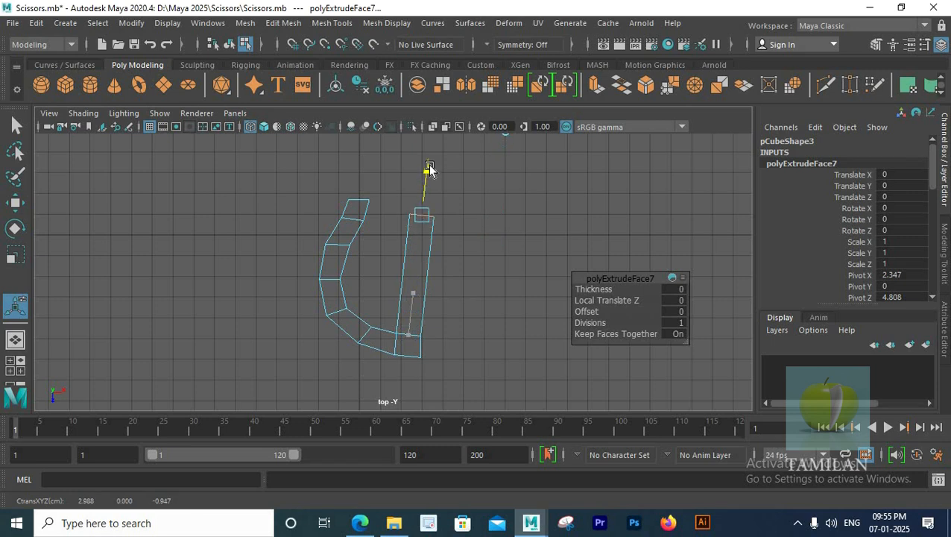
left_click_drag(461, 217, 459, 217)
middle_click_drag(438, 241, 433, 264, "alt")
scroll(434, 264, "up", 1)
Step: Move the bar's end vertices to make its long sides straight and vertical
left_click(410, 221)
right_click_drag(424, 138, 358, 141)
left_click_drag(383, 219, 398, 238)
middle_click_drag(412, 277, 419, 314, "alt")
scroll(419, 314, "up", 1)
left_click_drag(424, 261, 449, 281)
scroll(445, 289, "up", 3)
scroll(375, 177, "down", 3)
Step: Move the bar's top end vertices down to shorten the bar
middle_click_drag(412, 328, 356, 199, "alt")
middle_click_drag(315, 174, 334, 251, "alt")
scroll(334, 250, "up", 1)
left_click_drag(338, 195, 424, 250)
left_click_drag(382, 221, 384, 273)
Step: Extrude the bar's top face upward by about 1.17, rotate the new end, and extrude it upward again
right_click_drag(375, 137, 365, 177)
left_click_drag(422, 240, 422, 354)
right_click_drag(378, 193, 374, 231, "shift")
left_click_drag(381, 218, 381, 176)
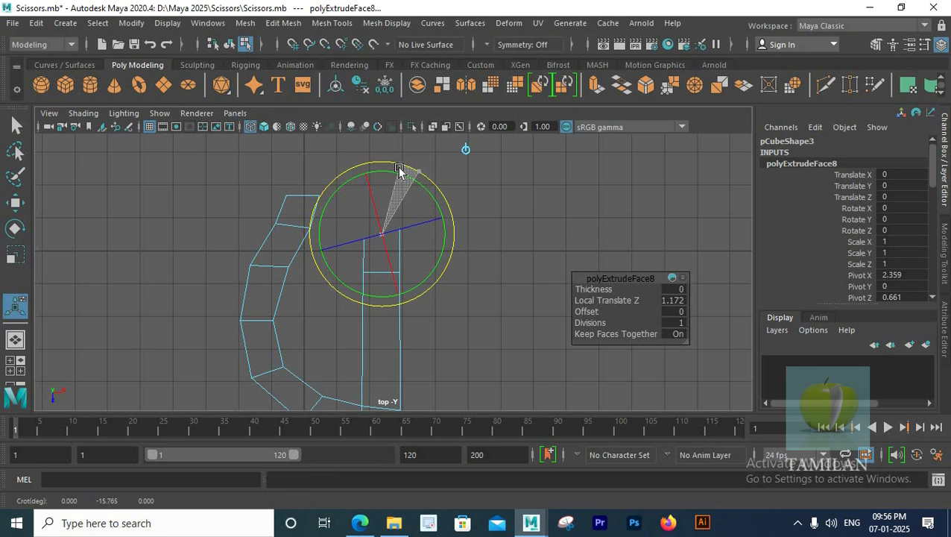
left_click_drag(421, 166, 422, 165)
middle_click_drag(426, 168, 450, 217, "alt")
left_click(597, 85)
left_click_drag(409, 228, 410, 149)
Step: Insert an edge loop across the bar's upper section
right_click_drag(425, 136, 484, 119)
right_click_drag(392, 151, 328, 174, "shift")
left_click(390, 247)
mouse_move(291, 258)
right_mouse_down("alt")
mouse_move(309, 259)
mouse_move(300, 259)
right_mouse_up("alt")
middle_click_drag(380, 245, 383, 264, "alt")
Step: Extrude the left side face of the bar's top block by about 2.29 toward the tip of the curved strip
right_click_drag(382, 246, 450, 117)
left_click(170, 166)
left_click(388, 234)
right_click_drag(386, 193, 366, 234, "shift")
left_click_drag(265, 239, 280, 227)
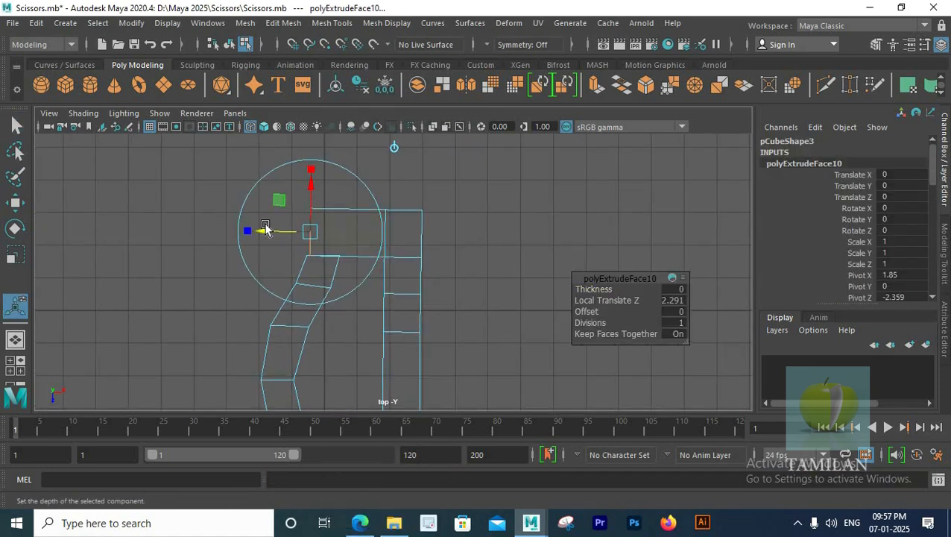
Step: Move the lower vertices of the extruded top block to line up with the tip corners of the curved strip
right_click_drag(328, 222, 436, 304)
middle_click_drag(190, 257, 358, 292, "alt")
mouse_move(357, 276)
left_mouse_down()
mouse_move(375, 301)
mouse_move(376, 276)
left_mouse_up()
key("w")
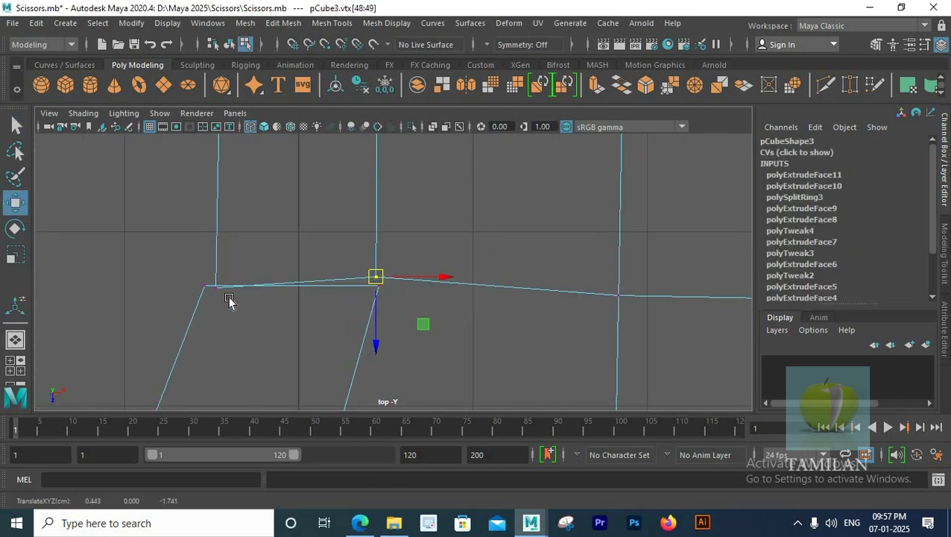
right_click_drag(484, 257, 392, 319, "alt")
left_click_drag(545, 312, 423, 255)
right_click_drag(448, 313, 403, 298, "alt")
middle_click_drag(398, 319, 374, 282, "alt")
Step: Adjust the remaining vertices of the top block and upper bar to straighten their edges
left_click_drag(372, 177, 386, 247)
left_click_drag(451, 217, 448, 216)
middle_click_drag(380, 331, 371, 282, "alt")
right_click_drag(352, 280, 361, 274, "alt")
left_click_drag(383, 359, 403, 382)
right_click_drag(363, 329, 421, 296, "alt")
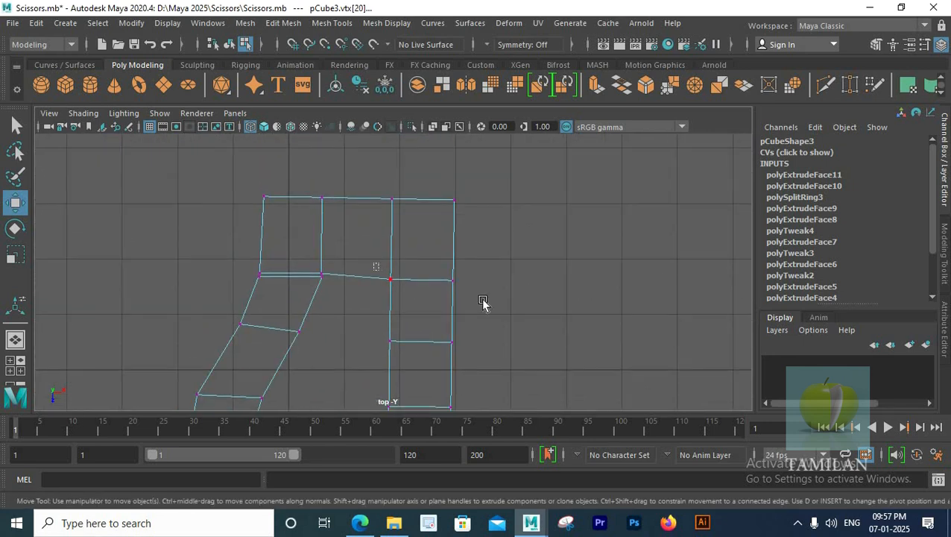
left_click_drag(423, 348, 422, 340)
Step: Inspect the handle in the perspective view with smooth preview on, then return to the unsmoothed display
middle_click_drag(223, 307, 316, 306, "alt")
mouse_move(316, 306)
right_mouse_down("alt")
mouse_move(361, 275)
mouse_move(538, 214)
right_mouse_up("alt")
key("space")
key("space")
key("q")
left_click_drag(399, 304, 500, 304, "alt")
key("3")
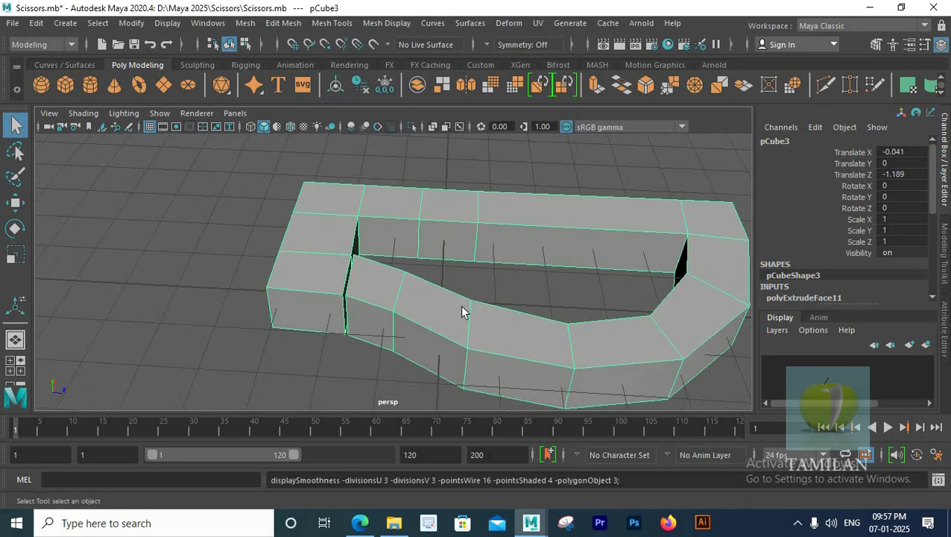
right_click_drag(500, 304, 447, 306, "alt")
left_click_drag(447, 307, 433, 308, "alt")
key("1")
Step: Merge the first two vertex pairs where the curved strip's tip meets the top block
left_click_drag(596, 305, 314, 328, "alt")
right_click_drag(313, 328, 350, 311, "alt")
left_click_drag(350, 311, 399, 311, "alt")
left_click_drag(528, 170, 451, 291, "alt")
right_click_drag(452, 291, 442, 271, "alt")
left_click_drag(442, 272, 485, 170, "alt")
right_click_drag(453, 137, 387, 139)
left_click_drag(447, 223, 464, 240, "alt")
right_click_drag(447, 217, 451, 137, "shift")
left_click_drag(495, 254, 336, 282, "alt")
left_click_drag(362, 290, 488, 272)
key("g")
middle_click_drag(488, 272, 486, 222, "alt")
Step: Merge the remaining vertex pairs at the joint between the curved strip and the top block
left_click(454, 330)
left_click_drag(444, 310, 473, 335)
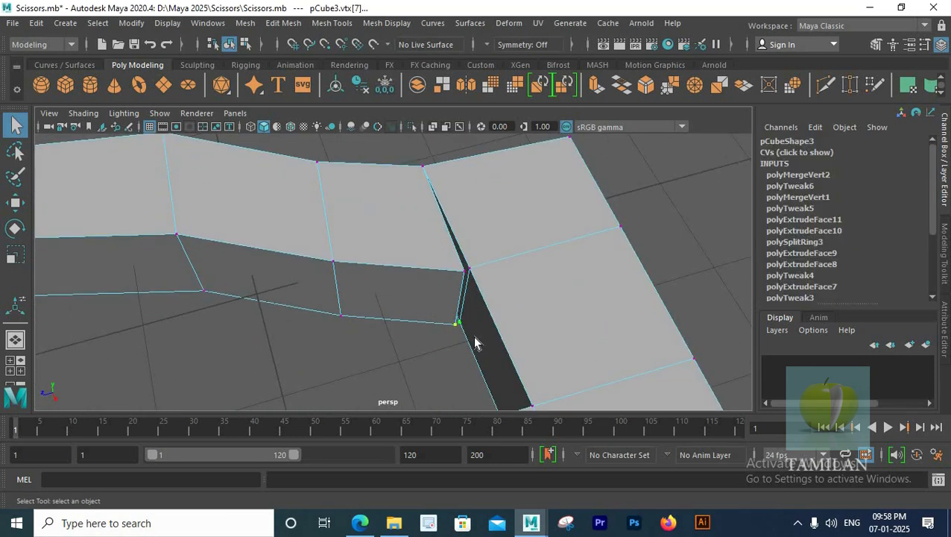
key("g")
left_click_drag(448, 254, 492, 275)
key("g")
right_click_drag(494, 276, 425, 320, "alt")
left_click_drag(425, 320, 456, 340, "alt")
Step: Examine the joined handle ring with smooth preview on and return to the unsmoothed display
key("space")
right_click_drag(507, 233, 375, 305, "alt")
right_click_drag(411, 216, 479, 118)
middle_click_drag(403, 270, 409, 231, "alt")
key("3")
key("space")
left_click_drag(441, 243, 477, 223, "alt")
left_click(362, 257)
left_click(379, 261)
left_click(385, 281)
left_click(384, 282)
key("1")
Step: Insert an edge loop around the handle's side faces close to the bottom edge
left_click_drag(362, 305, 380, 276, "alt")
right_click_drag(298, 258, 351, 242, "alt")
right_click_drag(319, 237, 271, 267, "shift")
right_click_drag(343, 255, 414, 306, "alt")
left_click_drag(419, 330, 416, 373)
left_click_drag(348, 354, 346, 337, "alt")
key("q")
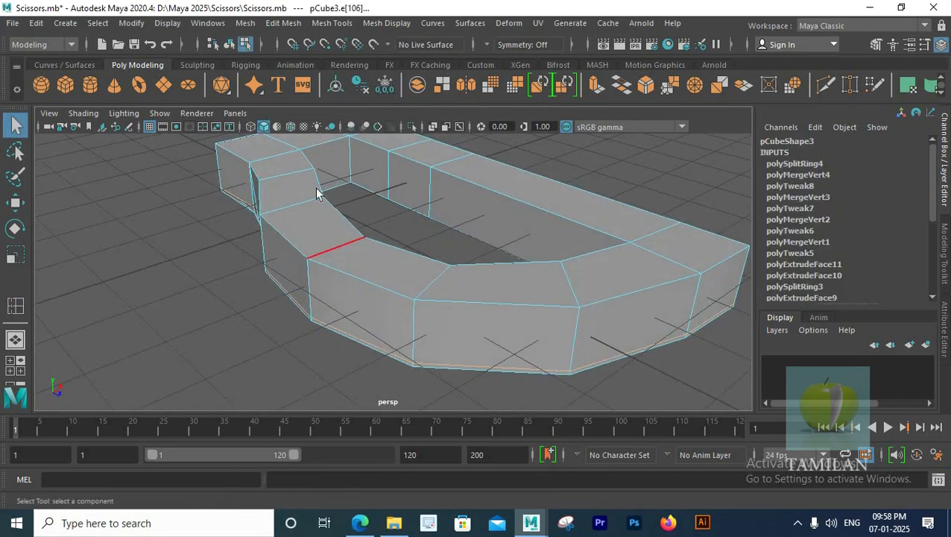
Step: Check the handle's edge sharpness in smooth preview and return to the unsmoothed display
right_click_drag(301, 220, 364, 127)
key("3")
right_click_drag(304, 245, 296, 298, "alt")
left_click(295, 298)
left_click(365, 279)
left_click_drag(365, 305, 382, 356, "alt")
key("1")
Step: Insert an edge loop across the straight bar near its curved end and show the handle in the top view
scroll(473, 303, "down", 4)
mouse_move(469, 299)
left_mouse_down("alt")
mouse_move(480, 287)
mouse_move(483, 295)
left_mouse_up("alt")
scroll(477, 304, "down", 3)
scroll(478, 309, "down", 3)
scroll(377, 289, "up", 5)
right_click_drag(350, 291, 285, 189, "shift")
scroll(223, 302, "up", 4)
left_click_drag(211, 308, 233, 307)
key("space")
key("space")
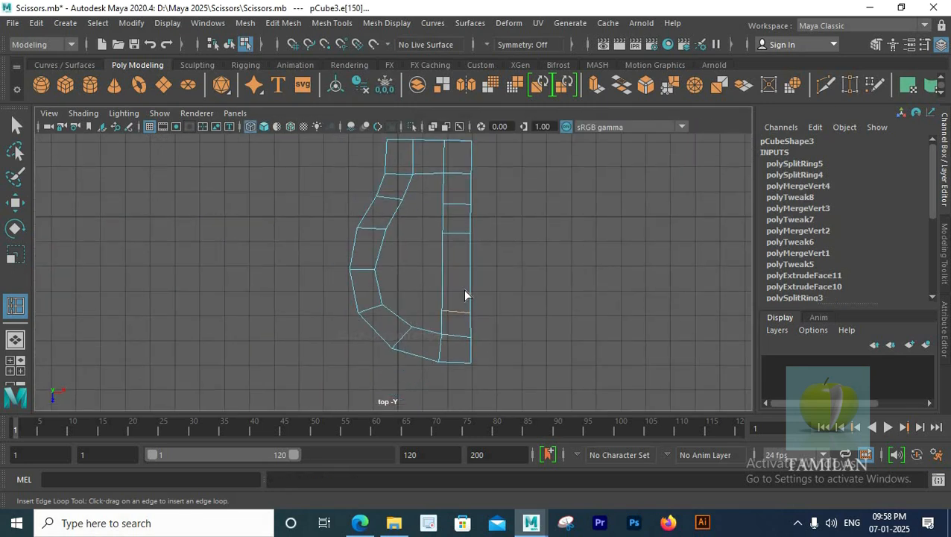
Step: Add an edge loop across the middle of the straight bar and shift its vertices slightly up the bar
right_click_drag(451, 229, 389, 228)
left_click_drag(499, 297, 427, 264)
key("w")
left_click_drag(457, 337, 457, 325)
Step: Nudge the inner and outer vertices where the handle's curve meets the lower end of the straight bar
middle_click_drag(469, 249, 348, 263, "alt")
scroll(348, 263, "up", 3)
middle_click_drag(331, 333, 353, 293, "alt")
left_click_drag(304, 288, 370, 316)
left_click_drag(356, 365, 357, 370)
scroll(486, 278, "down", 3)
middle_click_drag(486, 278, 512, 281, "alt")
scroll(351, 321, "up", 2)
left_click_drag(343, 316, 371, 344)
left_click_drag(350, 324, 346, 321)
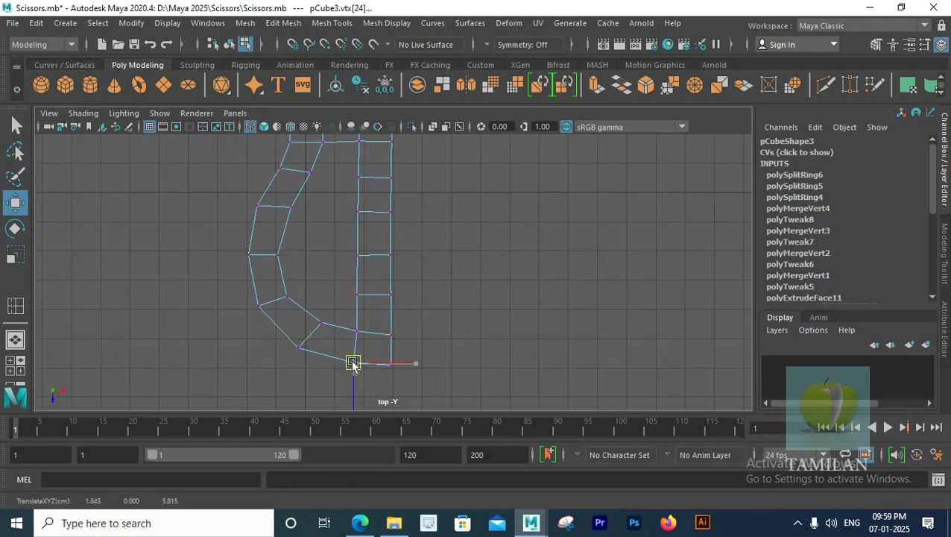
Step: Adjust the vertices along the handle's curved side to even out its outline
left_click_drag(277, 255, 277, 251)
middle_click_drag(310, 282, 335, 361, "alt")
left_click_drag(271, 273, 329, 294)
left_click_drag(325, 240, 348, 263)
Step: Select all outer-edge vertices of the straight bar and move them slightly outward along X
scroll(386, 263, "down", 3)
middle_click_drag(416, 244, 428, 211, "alt")
left_click_drag(410, 166, 438, 366)
key("w")
left_click_drag(492, 266, 495, 267)
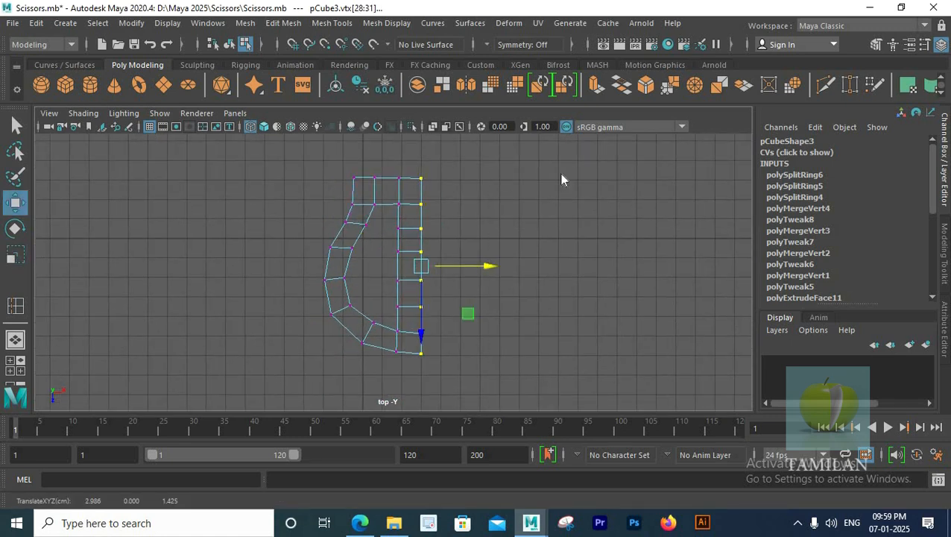
Step: Clean up the handle ring's junction in the perspective view by merging its stray vertices, and return to object mode
key("space")
key("space")
left_click_drag(448, 201, 626, 173, "alt")
scroll(410, 227, "up", 4)
middle_click_drag(410, 228, 430, 291, "alt")
right_click(417, 160)
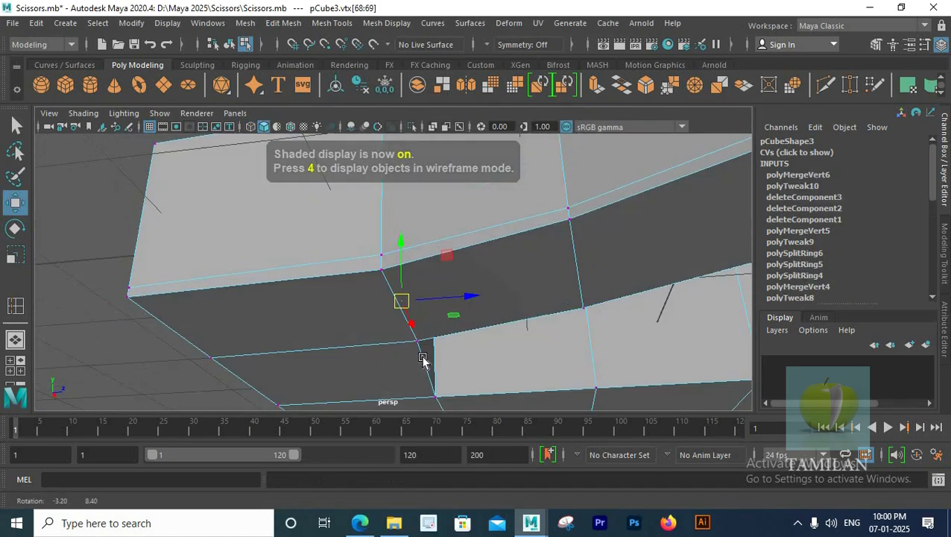
mouse_move(425, 365)
left_mouse_down("alt")
mouse_move(445, 364)
mouse_move(446, 346)
left_mouse_up("alt")
right_click_drag(361, 148, 435, 117)
Step: Examine the cleaned-up handle ring in wireframe and shaded display from several angles
key("4")
key("5")
mouse_move(334, 395)
left_mouse_down("alt")
mouse_move(450, 255)
mouse_move(365, 300)
mouse_move(344, 284)
mouse_move(492, 273)
mouse_move(440, 365)
mouse_move(416, 344)
left_mouse_up("alt")
key("1")
key("q")
scroll(407, 291, "down", 8)
left_click_drag(444, 287, 410, 281, "alt")
middle_click_drag(410, 280, 359, 307, "alt")
Step: Select the blade and move it across to the upper end of the handle in the top view
left_click(598, 217)
key("space")
key("space")
key("w")
left_click_drag(645, 214, 459, 240)
scroll(488, 251, "up", 5)
middle_click_drag(489, 251, 491, 302, "alt")
scroll(490, 302, "down", 4)
Step: Select the remaining round parts beside the scissors and move them farther away along X
left_click_drag(642, 321, 597, 195)
key("space")
key("space")
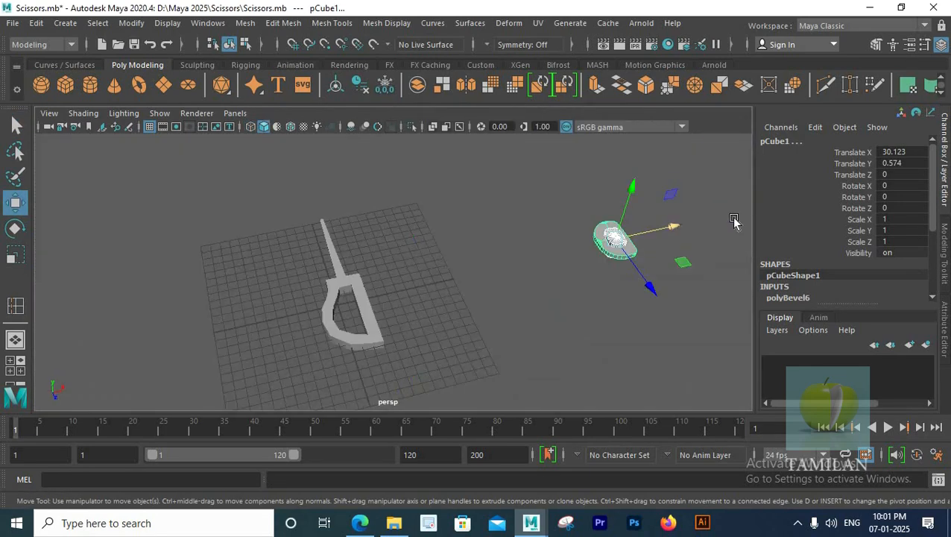
left_click_drag(673, 227, 850, 195)
Step: Scale the blade uniformly to 1.603 in the top view
scroll(328, 245, "up", 2)
left_click(325, 244)
key("space")
key("space")
scroll(331, 288, "down", 5)
key("r")
mouse_move(391, 250)
left_mouse_down()
mouse_move(430, 243)
mouse_move(395, 242)
left_mouse_up()
Step: Move the blade sideways to X 1.988 so its base overlaps the handle's upper end
key("w")
scroll(395, 242, "up", 4)
middle_click_drag(395, 241, 395, 278, "alt")
left_click_drag(388, 204, 400, 204)
scroll(366, 280, "down", 1)
middle_click_drag(401, 313, 361, 259, "alt")
scroll(367, 265, "down", 3)
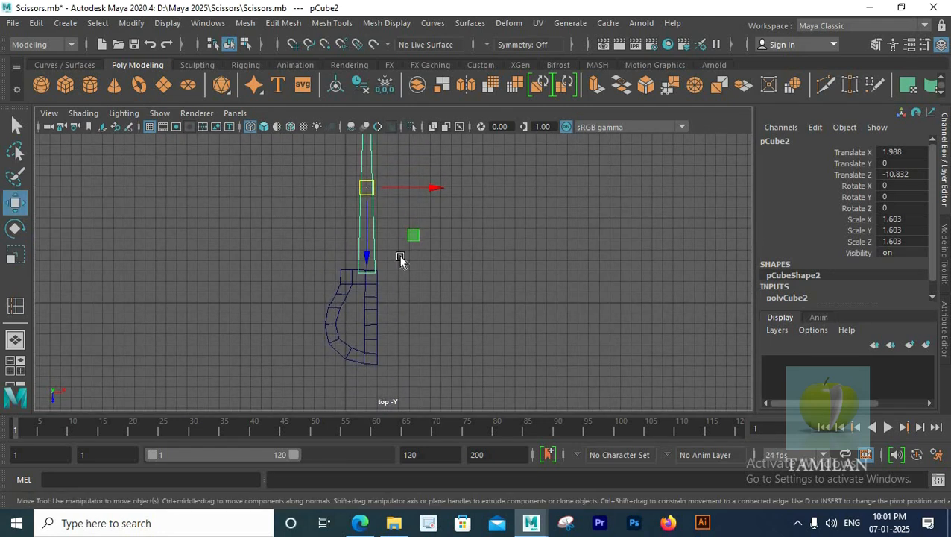
Step: Extrude the blade's lower end face twice toward the handle
right_click_drag(456, 137, 458, 179)
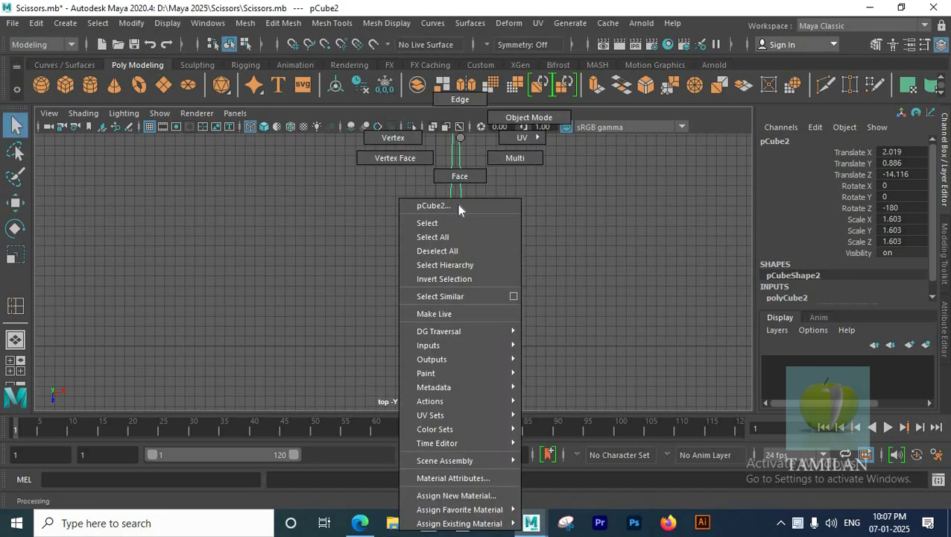
left_click_drag(404, 271, 464, 221)
key("ctrl+e")
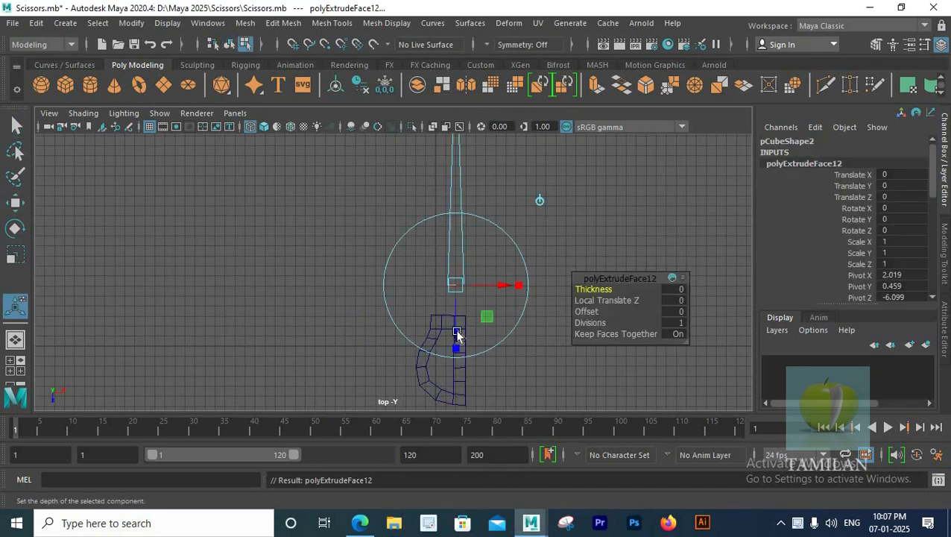
middle_click_drag(479, 274, 430, 248, "alt")
scroll(430, 248, "up", 4)
mouse_move(422, 332)
left_mouse_down()
mouse_move(423, 308)
mouse_move(417, 319)
left_mouse_up()
key("ctrl+e")
Step: Move the extruded section's vertices to form an inward notch on one side and a wider base, and return to object mode
right_click_drag(430, 137, 382, 151)
scroll(418, 246, "up", 2)
key("w")
mouse_move(444, 264)
left_mouse_down()
mouse_move(466, 288)
mouse_move(430, 275)
left_mouse_up()
left_click_drag(395, 304, 419, 330)
left_click_drag(409, 317, 409, 329)
left_click_drag(420, 261, 440, 285)
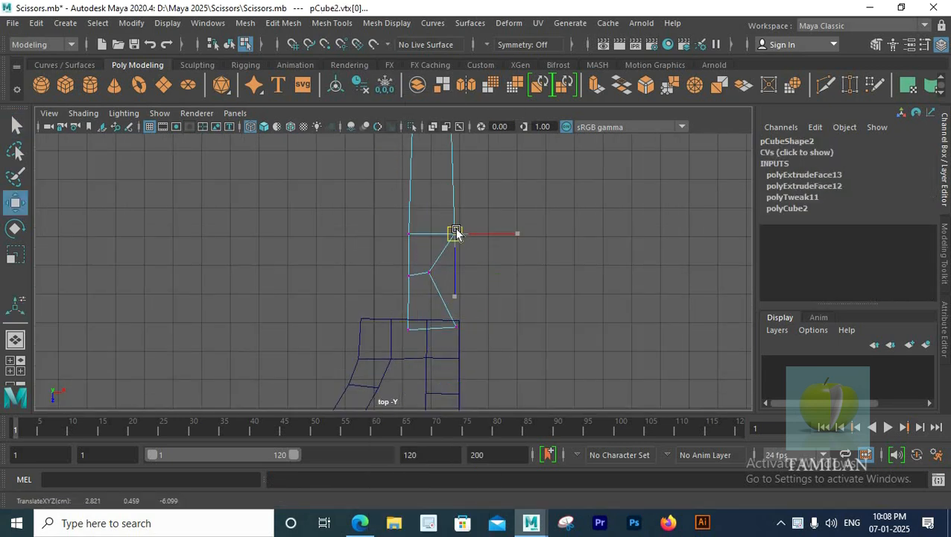
left_click(454, 329)
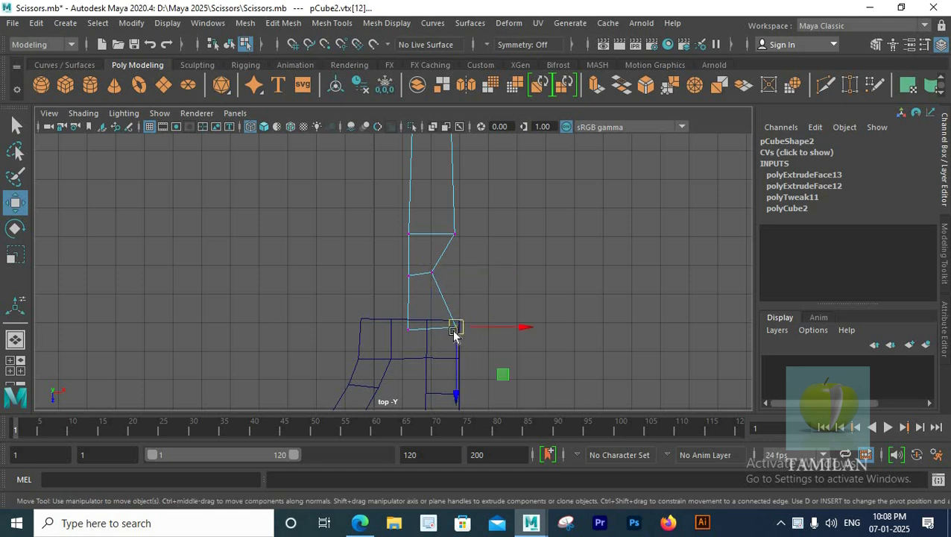
right_click_drag(453, 333, 513, 119)
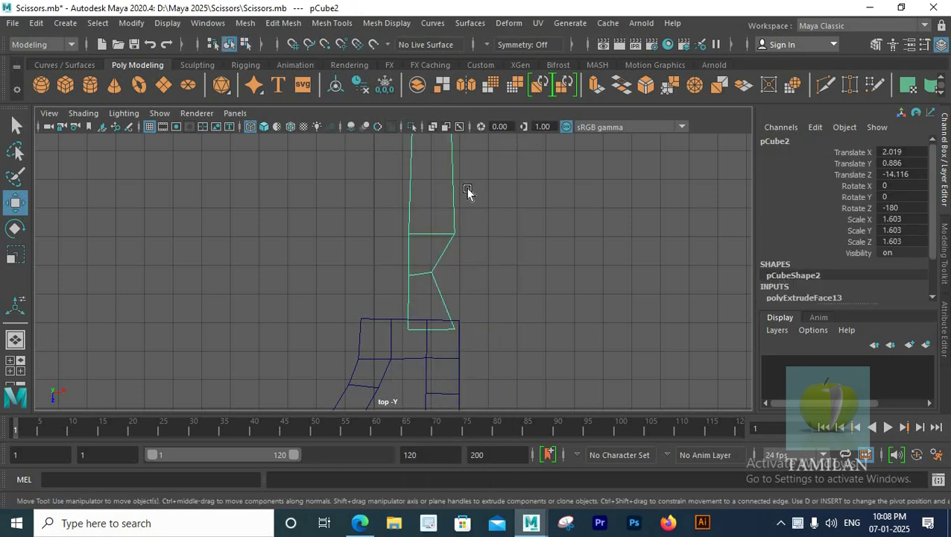
Step: Reposition the vertices at the blade's tip to form a slanted point and return to object mode
scroll(468, 190, "down", 3)
middle_click_drag(467, 191, 469, 228, "alt")
middle_click_drag(467, 146, 465, 198, "alt")
right_click_drag(450, 235, 405, 268)
scroll(406, 268, "up", 4)
left_click_drag(457, 296, 489, 317)
left_click(495, 317)
right_click_drag(489, 317, 321, 194, "alt")
middle_click_drag(431, 315, 471, 222, "alt")
right_click_drag(472, 220, 525, 149)
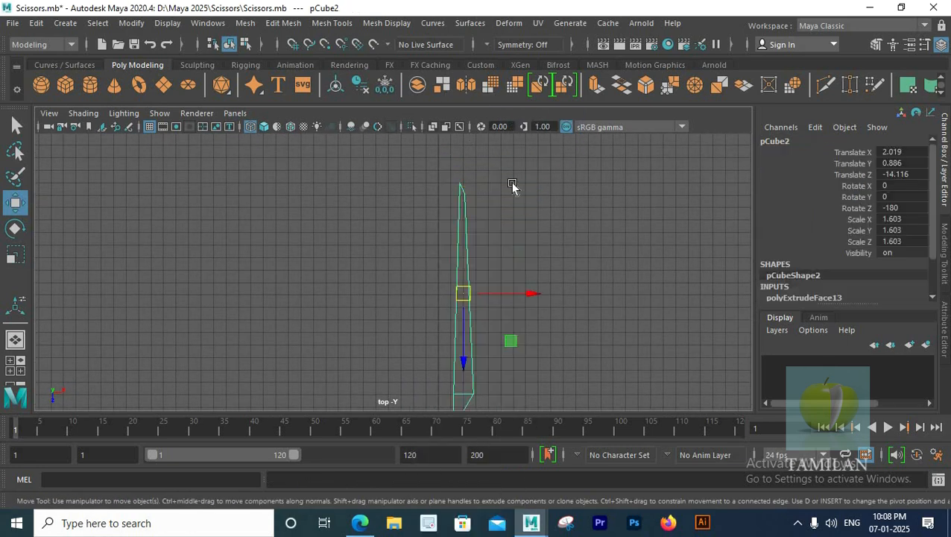
middle_click_drag(503, 310, 486, 240, "alt")
key("q")
key("ctrl+z")
key("ctrl+y")
Step: Shift the handle's upper middle and outer corner vertices toward the blade's base
right_click_drag(500, 282, 529, 248, "alt")
middle_click_drag(472, 297, 449, 268, "alt")
right_click_drag(448, 268, 450, 284, "alt")
middle_click_drag(448, 282, 455, 249, "alt")
right_click_drag(455, 250, 462, 313, "alt")
middle_click_drag(459, 313, 432, 228, "alt")
right_click_drag(392, 230, 358, 220)
left_click_drag(360, 220, 387, 244)
right_click_drag(386, 243, 413, 234, "alt")
key("w")
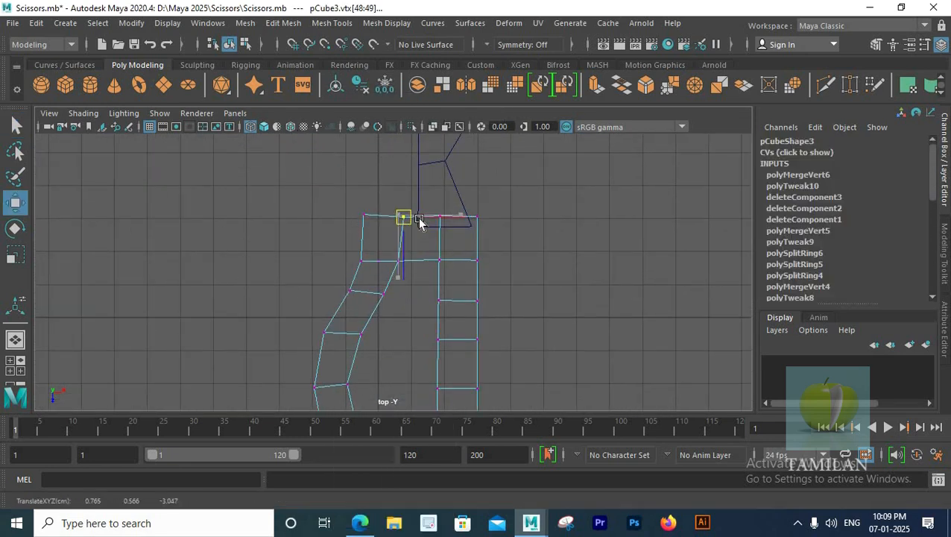
left_click_drag(353, 203, 403, 257)
left_click_drag(369, 216, 399, 218)
Step: Nudge the vertices around the handle's outer shoulder, just below its upper corner
middle_click_drag(423, 249, 406, 250, "alt")
right_click_drag(405, 251, 411, 257, "alt")
scroll(377, 265, "up", 3)
left_click_drag(331, 252, 329, 251)
scroll(330, 255, "up", 5)
middle_click_drag(331, 256, 379, 274, "alt")
left_click_drag(329, 229, 382, 308)
key("space")
key("space")
key("space")
key("space")
Step: Move the straight bar's upper inner vertices and upper outer corner slightly inward, and return to object mode
scroll(393, 299, "up", 3)
middle_click_drag(393, 298, 390, 291, "alt")
left_click_drag(376, 247, 447, 278)
left_click_drag(435, 265, 429, 264)
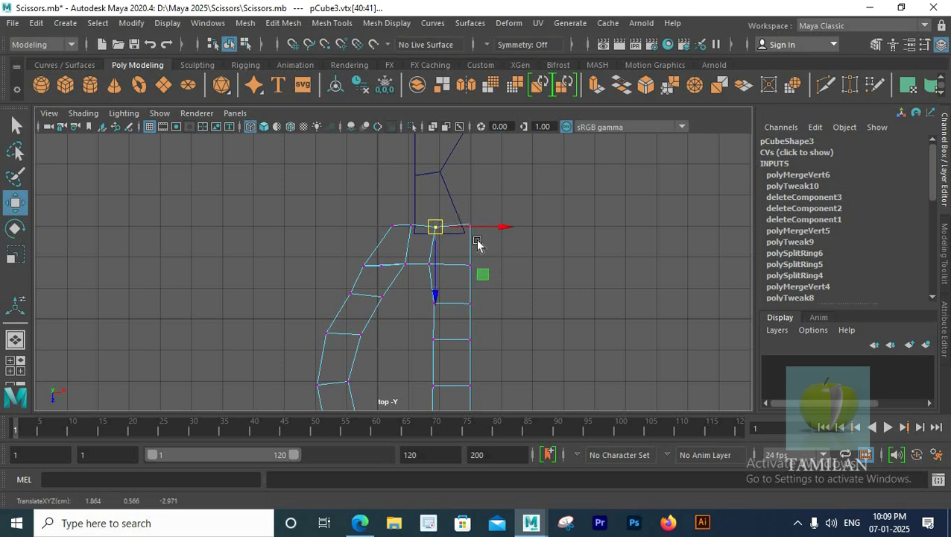
left_click_drag(462, 233, 461, 233)
scroll(396, 253, "down", 1)
middle_click_drag(396, 253, 338, 237, "alt")
right_click(410, 137)
left_click(375, 220)
right_click_drag(372, 216, 440, 117)
Step: Select the blade and shift it to X 1.827 to line its base up with the handle
scroll(429, 251, "up", 1)
middle_click_drag(428, 250, 461, 255, "alt")
left_click(434, 209)
middle_click_drag(440, 213, 461, 272, "alt")
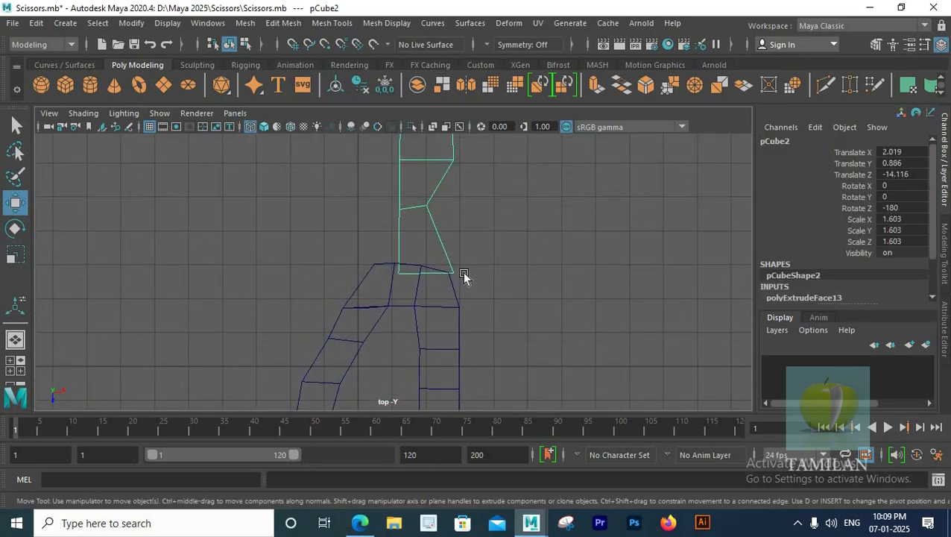
left_click(448, 280)
left_click(446, 175)
scroll(468, 176, "down", 3)
middle_click_drag(459, 125, 474, 210, "alt")
left_click_drag(485, 176, 483, 176)
middle_click_drag(569, 239, 554, 205, "alt")
Step: Turn on smooth preview for the handle in the perspective view and inspect where it meets the blade
key("space")
key("space")
left_click_drag(440, 235, 343, 201, "alt")
middle_click_drag(343, 202, 358, 257, "alt")
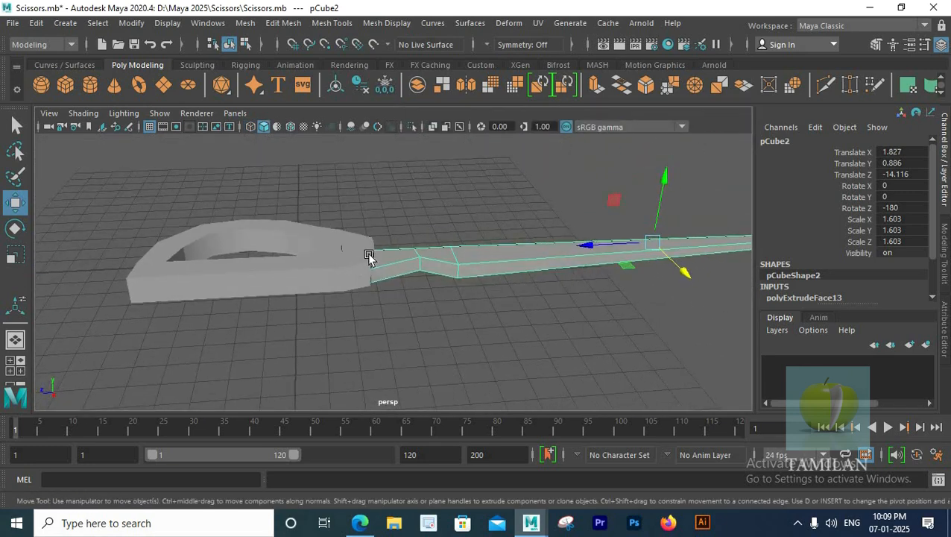
left_click(357, 263)
key("3")
left_click(350, 314)
left_click_drag(349, 314, 138, 264, "alt")
Step: Insert two edge loops along the blade's length, close to its top and bottom edges, using the side view
left_click(456, 266)
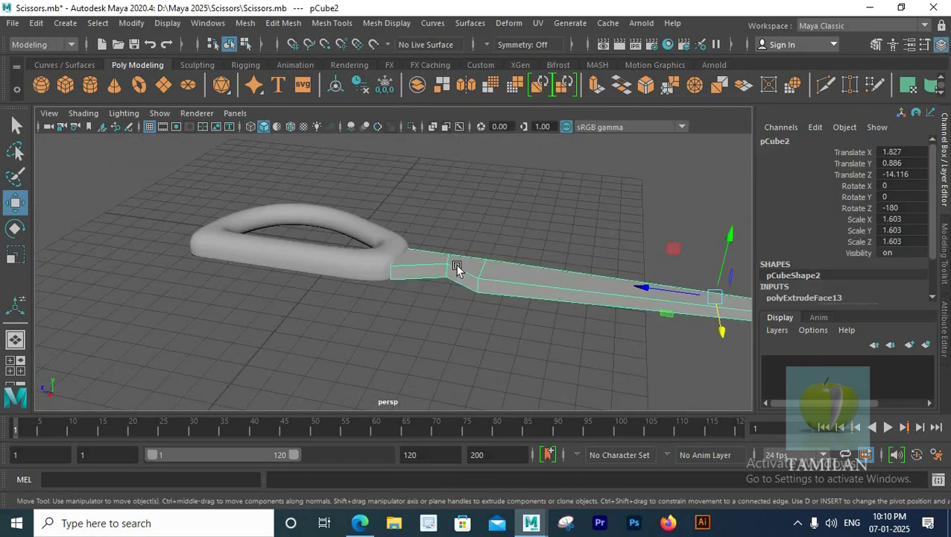
scroll(463, 300, "down", 4)
key("space")
key("space")
scroll(395, 261, "up", 4)
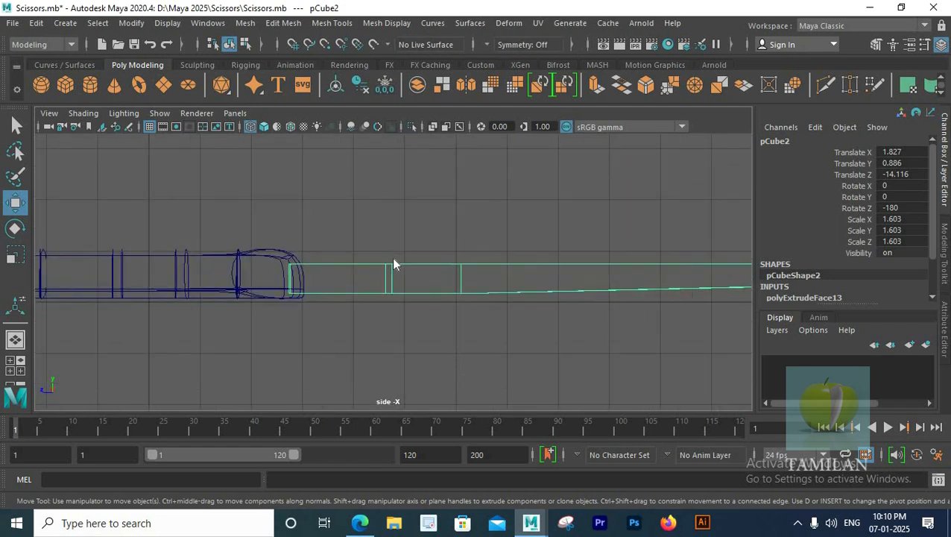
right_click_drag(392, 259, 338, 263, "shift")
left_click(393, 265)
left_click(391, 291)
key("space")
key("space")
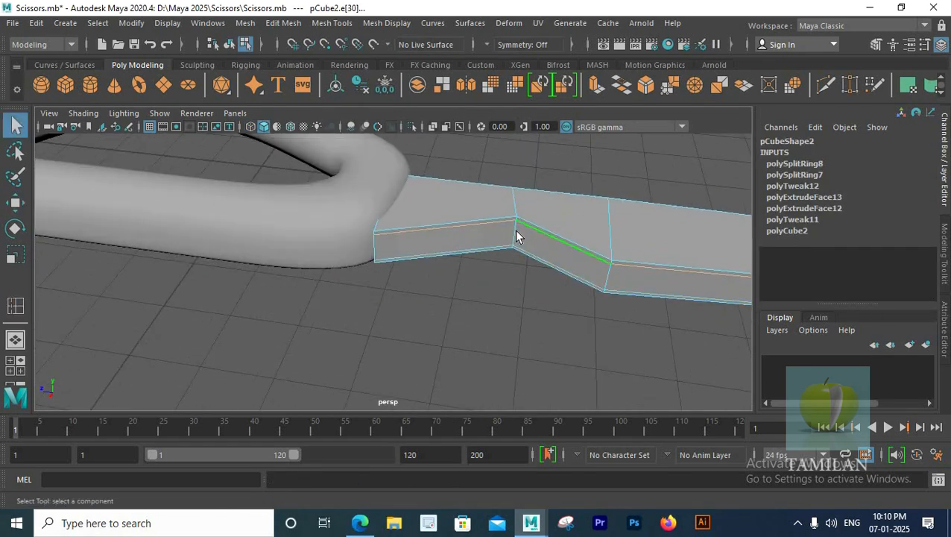
Step: Bevel the vertical edge at the blade's inner notch corner with a width of 0.3596 and 5 segments
double_click(513, 231)
key("space")
key("space")
middle_click_drag(314, 241, 302, 219, "alt")
scroll(393, 271, "up", 2)
left_click_drag(447, 250, 391, 336, "ctrl")
scroll(373, 284, "up", 2)
left_click_drag(280, 253, 338, 339, "ctrl")
key("space")
key("space")
left_click_drag(571, 272, 522, 305, "alt")
left_click(282, 23)
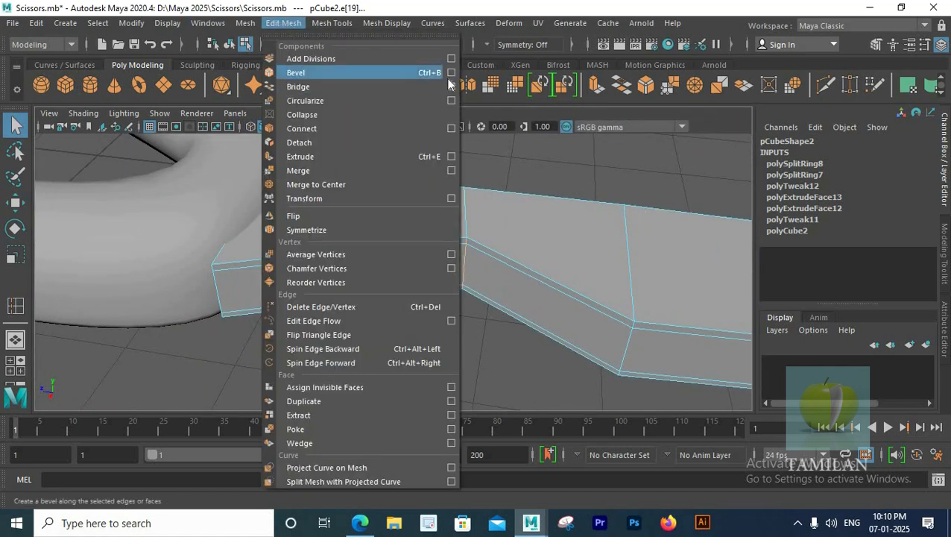
left_click(451, 73)
key("space")
key("space")
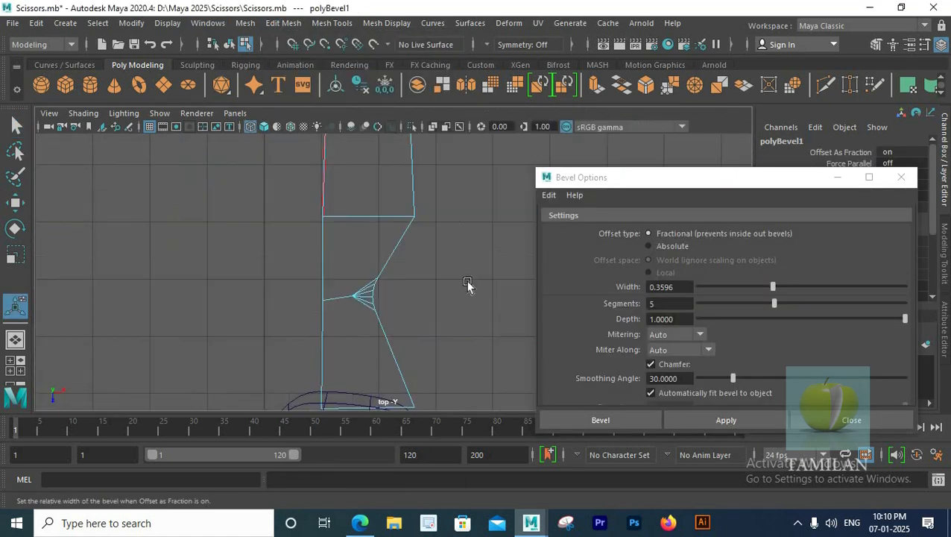
mouse_move(397, 254)
middle_mouse_down("alt")
mouse_move(397, 266)
mouse_move(391, 256)
middle_mouse_up("alt")
scroll(402, 255, "down", 1)
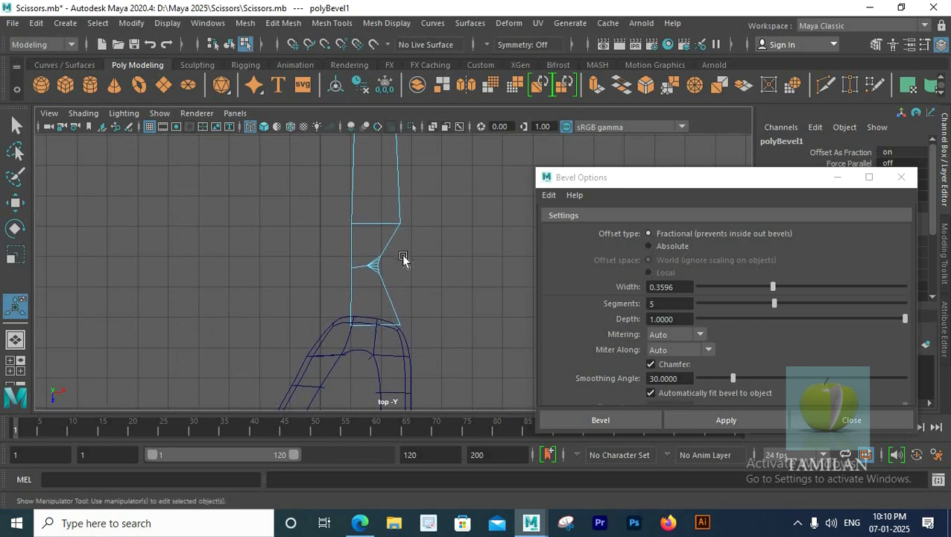
Step: Move the vertices where the notch bevel converges closer to the notch in the top view, close the bevel options and return to object mode
scroll(402, 259, "down", 3)
scroll(458, 223, "down", 2)
right_click_drag(370, 138, 312, 139)
mouse_move(376, 306)
left_mouse_down()
mouse_move(397, 326)
mouse_move(377, 314)
left_mouse_up()
key("w")
left_click_drag(358, 262, 371, 278)
mouse_move(365, 267)
left_mouse_down()
mouse_move(365, 293)
mouse_move(372, 276)
left_mouse_up()
scroll(380, 277, "down", 6)
middle_click_drag(413, 364, 386, 279, "alt")
left_click(901, 177)
right_click_drag(353, 287, 469, 239)
left_click(492, 241)
Step: Select the handle in the perspective view and turn off its smooth preview
key("space")
left_click(309, 363)
key("space")
left_click_drag(464, 319, 506, 319)
scroll(481, 299, "down", 6)
scroll(485, 297, "up", 2)
left_click_drag(510, 266, 508, 266)
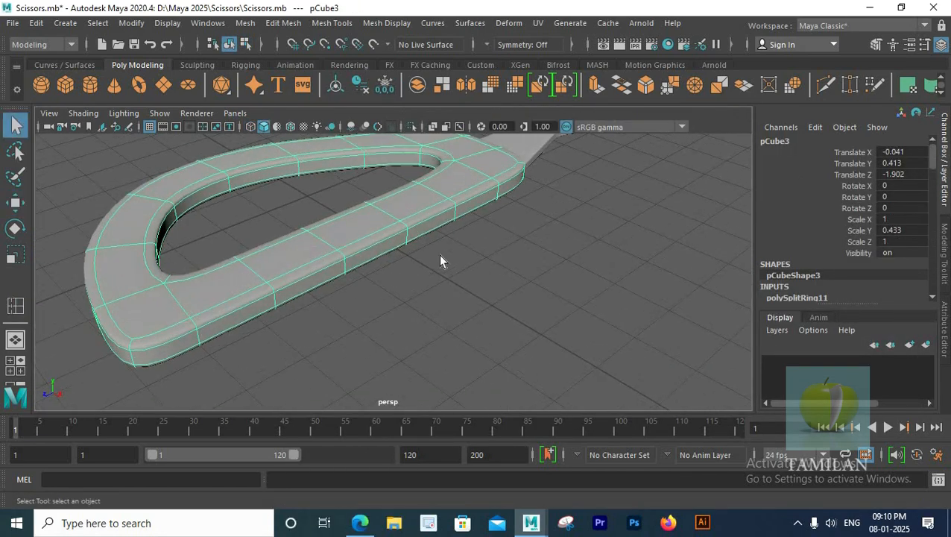
key("1")
Step: Extrude the side faces at the middle of the handle's straight bar outward by 0.756 and taper them into a stopper tab
right_click_drag(400, 152, 396, 179, "shift")
left_click(375, 250)
scroll(375, 250, "up", 5)
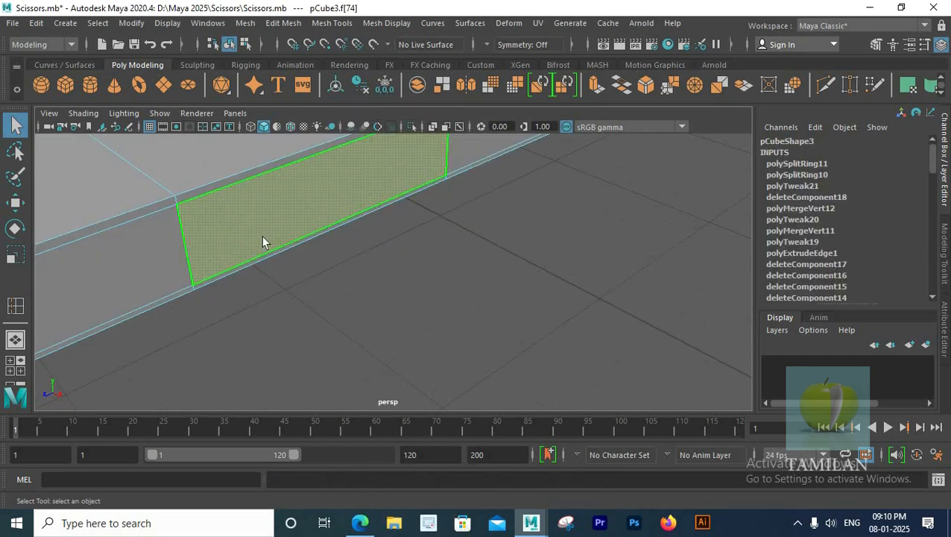
left_click(276, 253, "shift")
right_click_drag(275, 166, 276, 208, "shift")
key("space")
key("space")
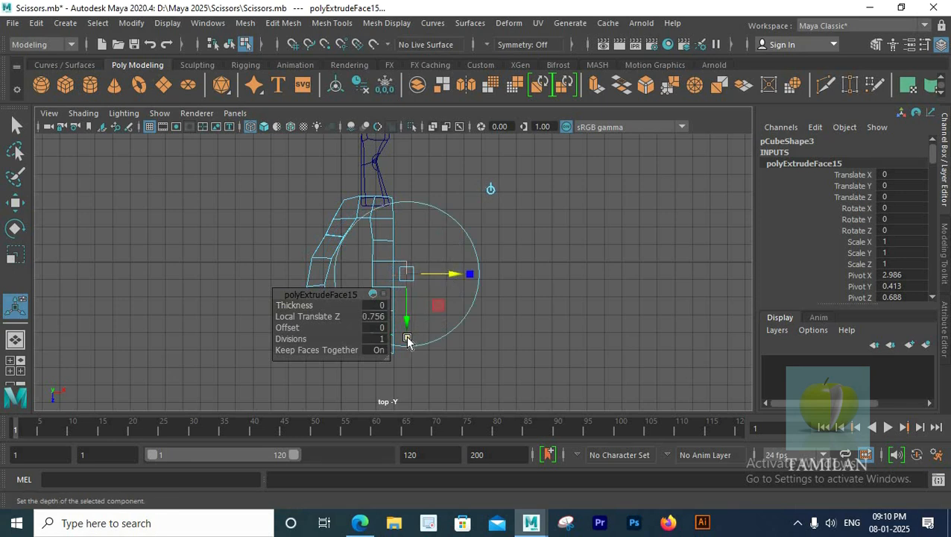
key("space")
key("space")
scroll(414, 248, "up", 8)
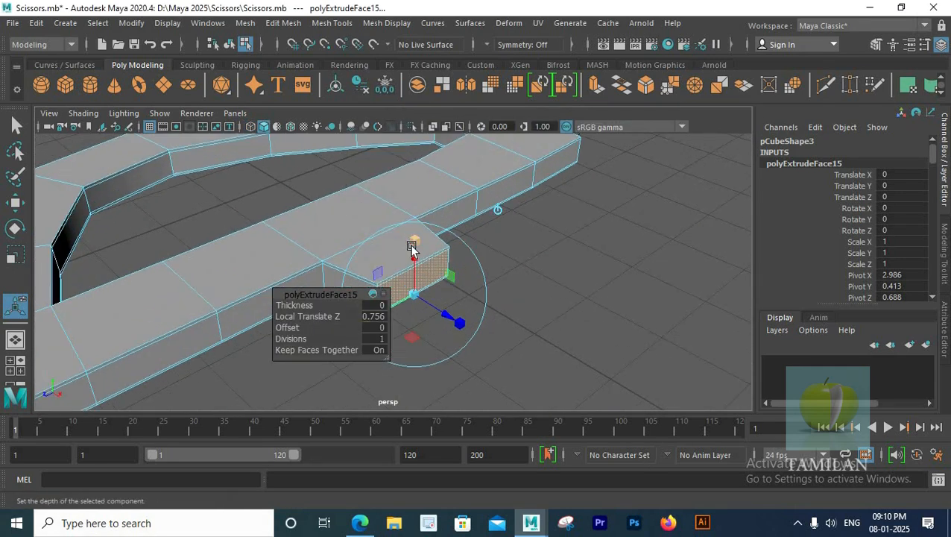
Step: Preview the handle smoothed in object mode and examine the shape of the new stopper tab
right_click_drag(409, 138, 425, 201)
right_click_drag(464, 157, 472, 119)
key("3")
left_click(510, 267)
scroll(461, 267, "down", 10)
left_click_drag(451, 267, 393, 316, "alt")
scroll(427, 280, "up", 4)
left_click(429, 284)
Step: Turn off the handle's smooth preview and insert a supporting edge loop close to the stopper tab's outer end
key("1")
scroll(414, 298, "up", 7)
scroll(414, 297, "up", 1)
right_click_drag(412, 168, 396, 255, "shift")
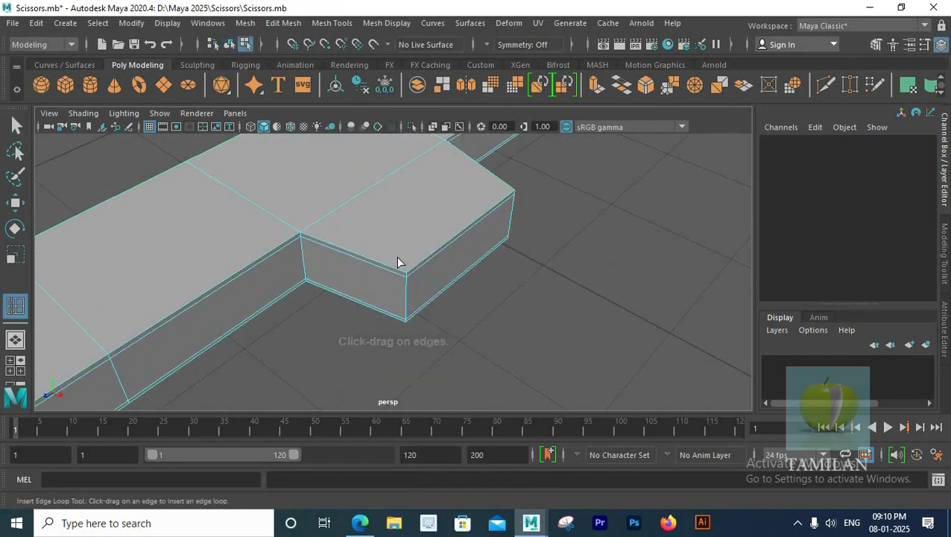
left_click_drag(397, 275, 401, 274)
right_click_drag(325, 145, 384, 123)
scroll(414, 246, "down", 6)
left_click(380, 302)
left_click_drag(378, 299, 325, 361, "alt")
left_click(424, 304)
left_click_drag(426, 311, 459, 312, "alt")
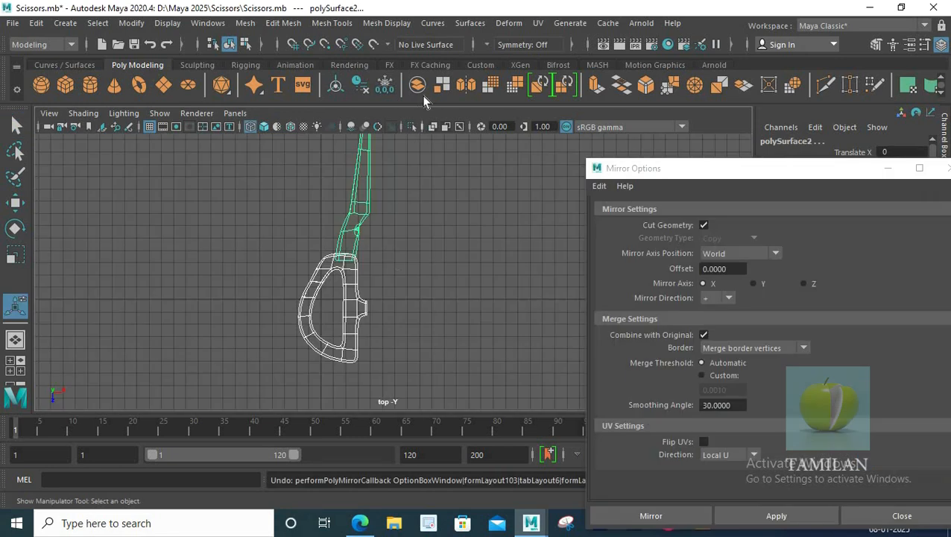
Step: Mirror the handle and blade across the world X axis, and delete the mirrored half's handle and blade
left_click(776, 515)
left_click_drag(392, 297, 445, 297)
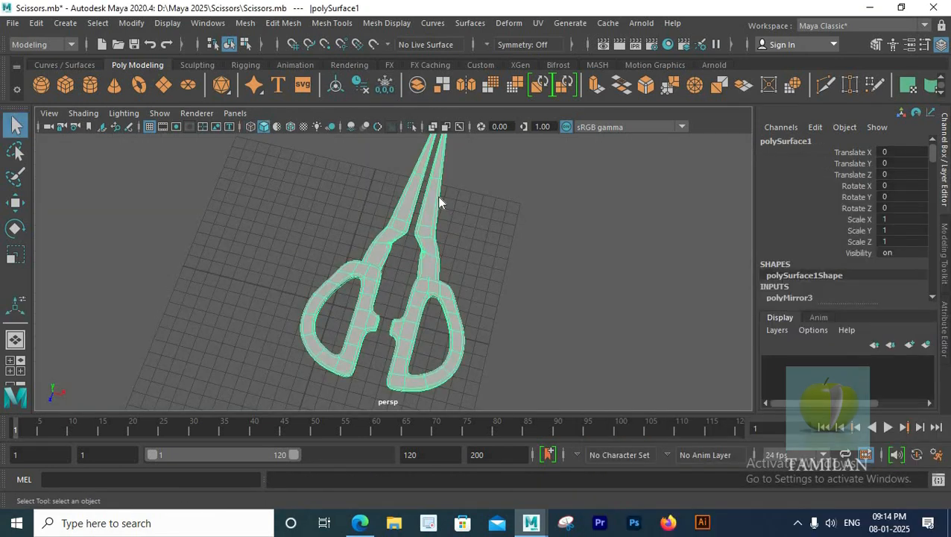
right_click_drag(439, 198, 492, 117)
right_click_drag(425, 196, 484, 118)
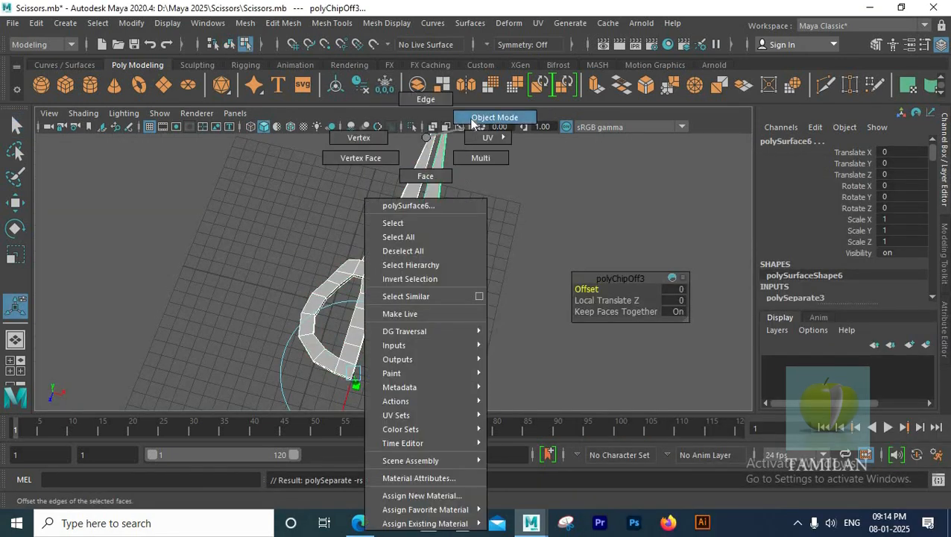
left_click_drag(410, 277, 485, 312)
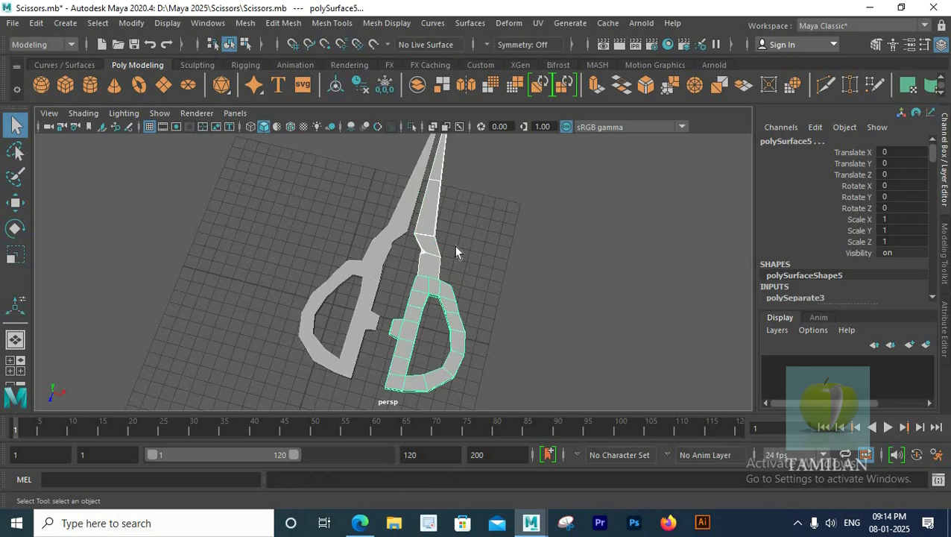
key("Delete")
Step: Select the remaining handle in the top view and shift it slightly along X relative to the blade
left_click(402, 221)
key("space")
key("space")
middle_click_drag(295, 324, 337, 277, "alt")
left_click(406, 306)
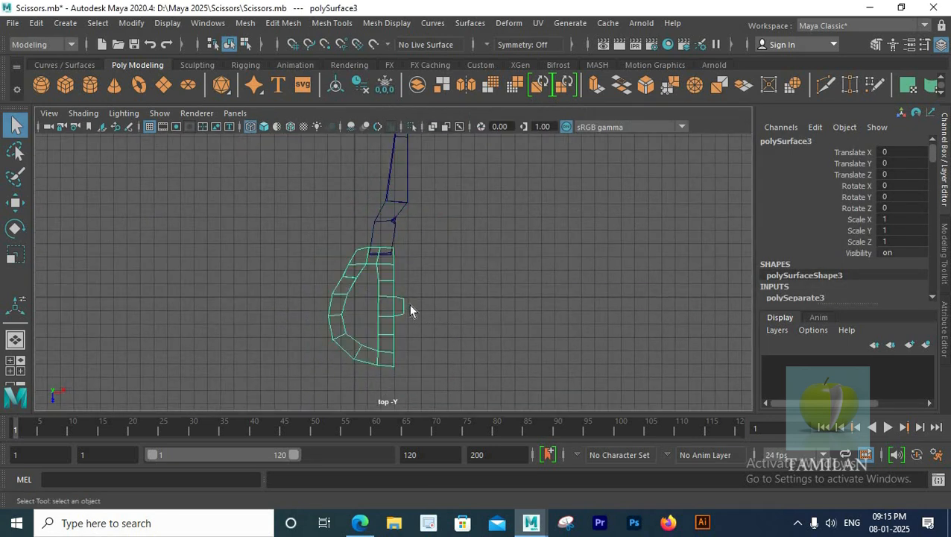
key("w")
left_click_drag(433, 301, 439, 299)
left_click(395, 222)
right_click_drag(395, 219, 350, 186)
scroll(358, 201, "up", 3)
left_click_drag(375, 224, 473, 240)
left_click_drag(373, 169, 471, 190)
left_click(445, 193)
key("ctrl+z")
right_click_drag(471, 190, 510, 161)
Step: Raise the blade to Translate Y 0.17 and shift the handle to Translate X -0.082
key("space")
key("space")
scroll(408, 285, "up", 3)
left_click_drag(409, 285, 306, 283, "alt")
left_click_drag(555, 366, 553, 358)
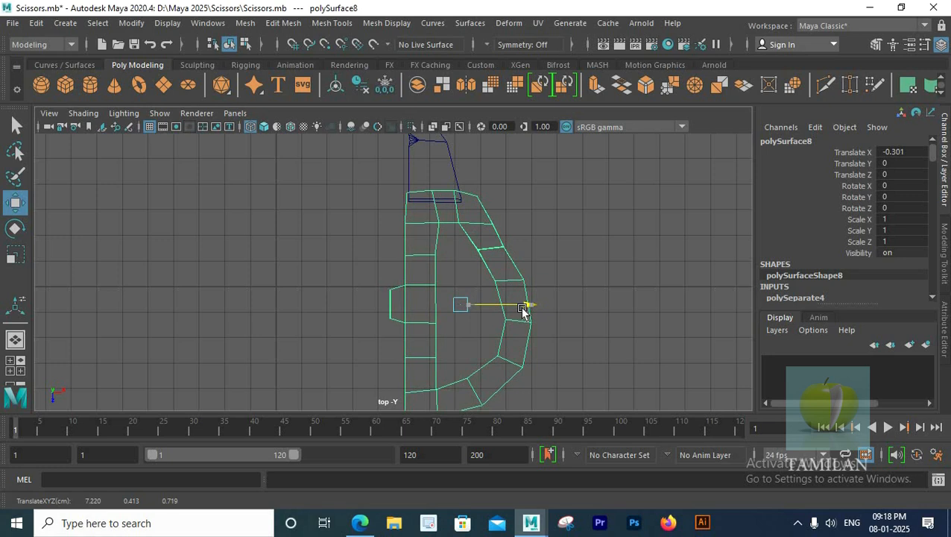
left_click_drag(522, 311, 527, 311)
Step: Extend the blade's base vertices farther into the handle in the top view, and return to object mode
right_click_drag(446, 153, 383, 138)
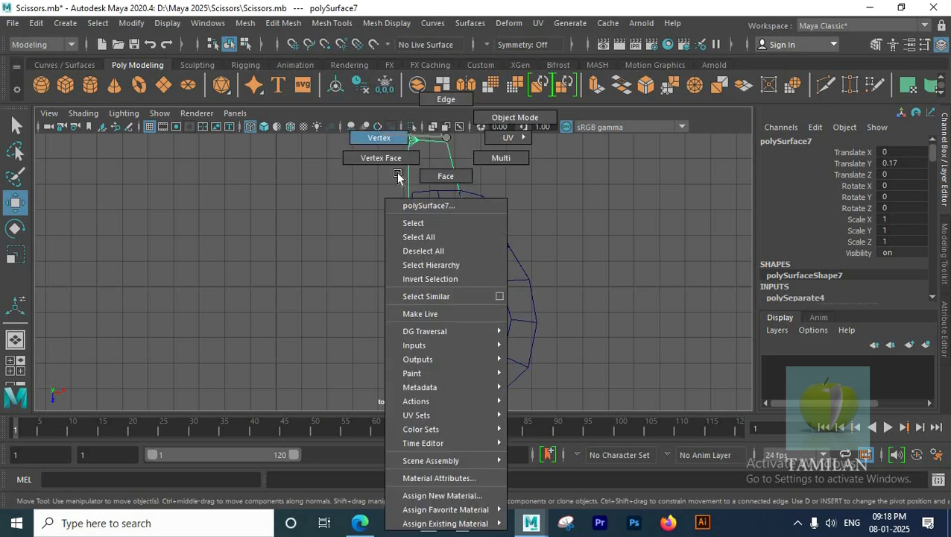
left_click_drag(378, 175, 571, 240)
left_click_drag(436, 269, 438, 317)
key("space")
key("space")
right_click_drag(416, 192, 484, 118)
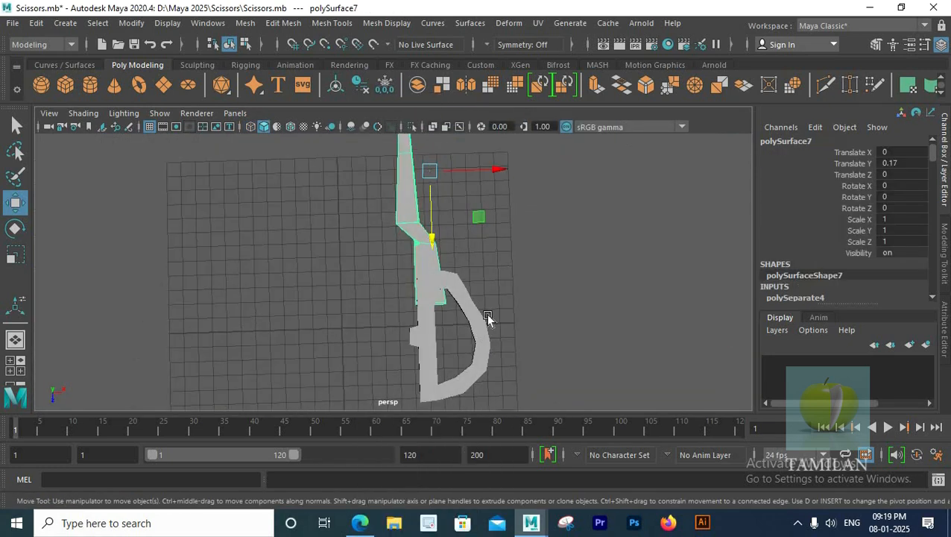
Step: Move the second row of vertices at the handle's blade end slightly toward the finger ring in the top view
left_click(466, 294)
left_click_drag(284, 195, 301, 240, "alt")
key("space")
key("space")
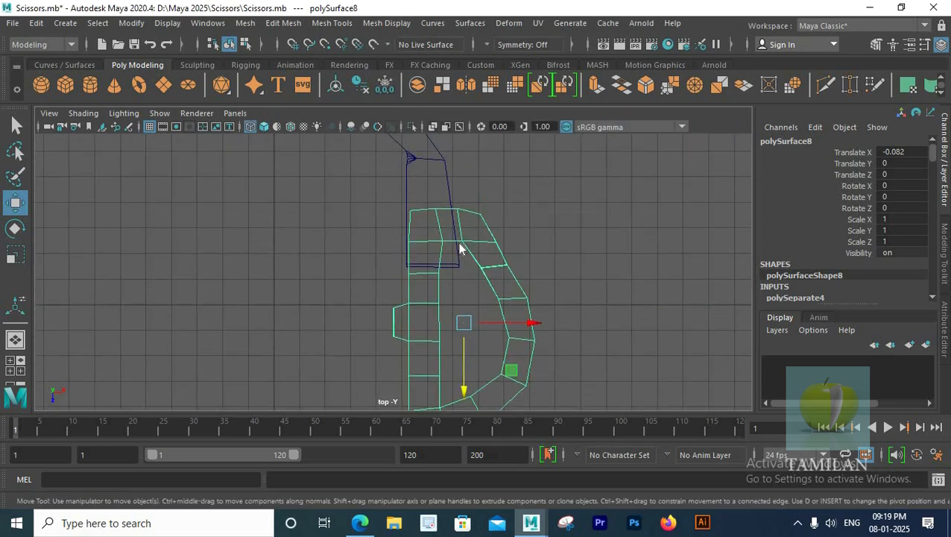
right_click_drag(461, 248, 414, 244)
left_click_drag(389, 226, 516, 252)
left_click_drag(457, 311, 457, 325)
left_click(552, 248)
Step: Nudge the outer and inner vertices along the upper part of the finger ring slightly outward in X
left_click_drag(518, 229, 485, 257)
left_click_drag(564, 250, 567, 252)
left_click_drag(500, 281, 471, 258)
left_click_drag(548, 269, 550, 269)
left_click_drag(452, 285, 418, 282)
left_click_drag(473, 247, 474, 247)
left_click_drag(477, 258, 452, 233)
left_click_drag(522, 247, 526, 247)
Step: Nudge the straight bar's outer-side vertices slightly inward and pull the handle's lower bar corner in to round it
mouse_move(523, 318)
middle_mouse_down("alt")
mouse_move(511, 259)
mouse_move(518, 306)
middle_mouse_up("alt")
scroll(460, 240, "up", 1)
left_click_drag(391, 198, 417, 274)
left_click_drag(473, 237, 475, 237)
scroll(516, 244, "down", 1)
middle_click_drag(468, 334, 462, 263, "alt")
left_click_drag(381, 329, 415, 348)
middle_click_drag(428, 323, 440, 307, "alt")
left_click_drag(411, 319, 412, 316)
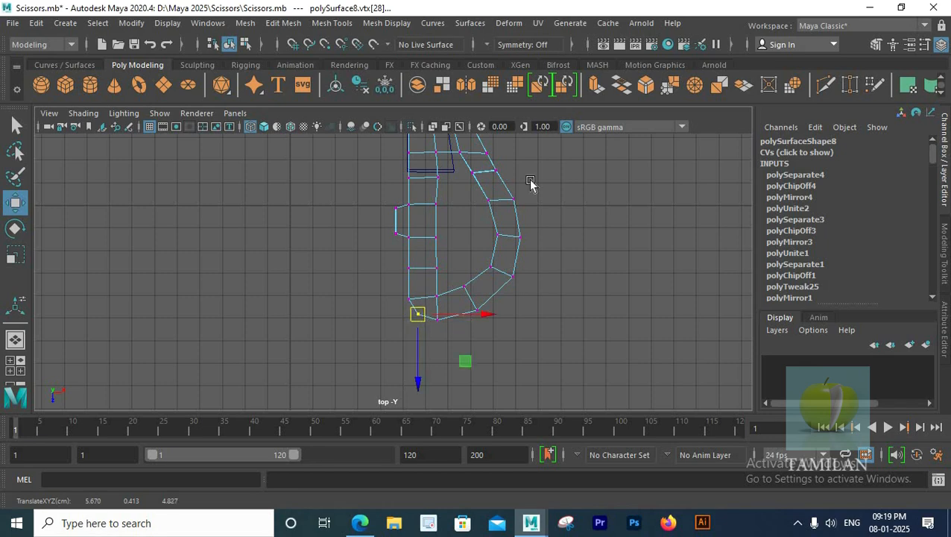
Step: Return the handle to object mode, turn on its smooth preview and check the whole half in perspective
key("space")
key("space")
right_click_drag(414, 245, 463, 209)
left_click(456, 293)
key("space")
key("space")
scroll(389, 198, "down", 6)
key("3")
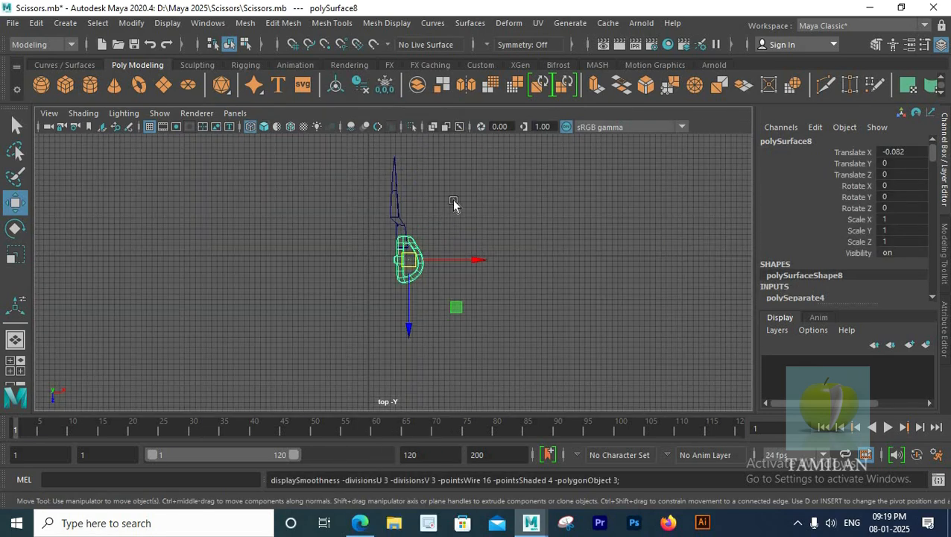
key("space")
key("space")
left_click(470, 298)
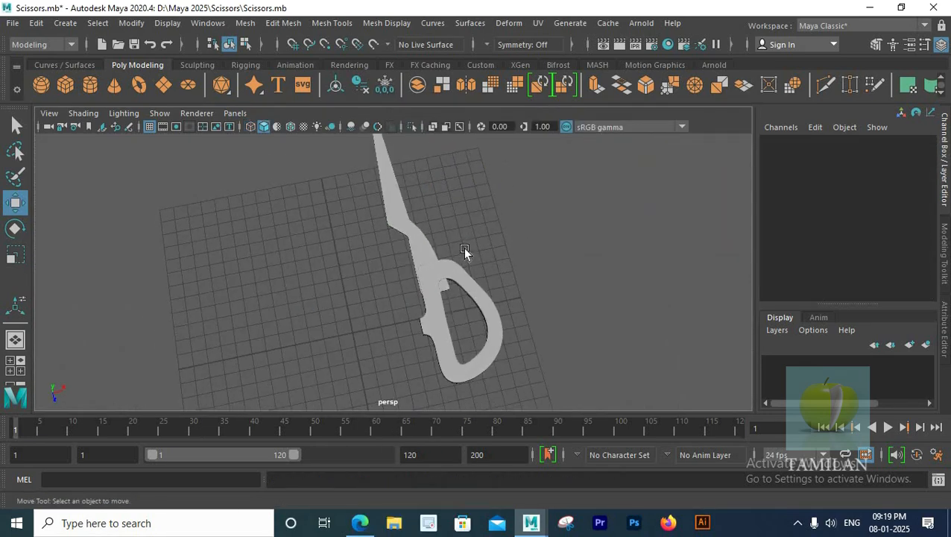
Step: Select the blade in the top view and move the vertices at its inner elbow corner slightly inward along X
key("space")
key("space")
middle_click_drag(392, 196, 392, 221, "alt")
left_click(393, 221)
right_click_drag(402, 223, 660, 246, "alt")
right_click_drag(399, 166, 337, 140)
scroll(372, 224, "up", 1)
left_click_drag(386, 243, 416, 306)
left_click_drag(447, 284, 454, 283)
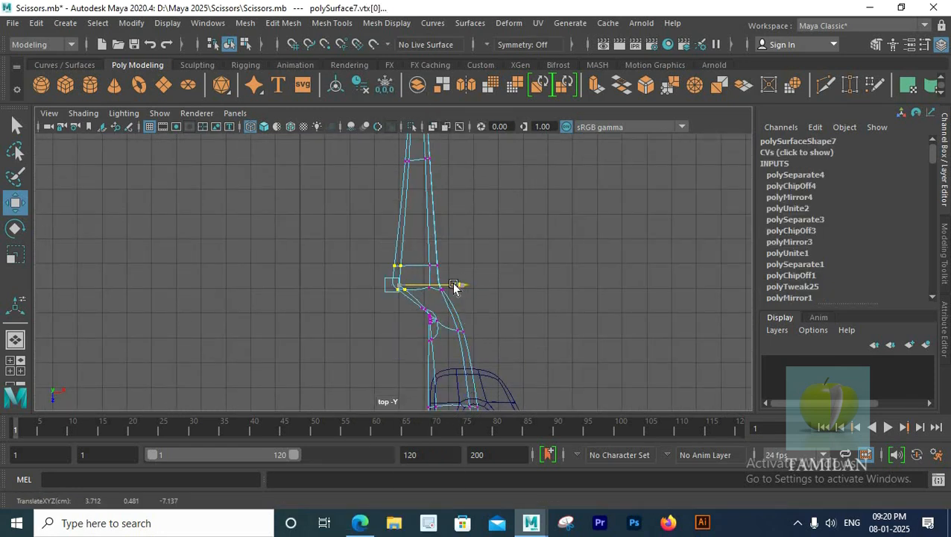
Step: Nudge the inner-edge vertices at the blade's middle and just below its tip slightly inward along X
middle_click_drag(413, 178, 403, 313, "alt")
left_click_drag(403, 314, 383, 286)
left_click_drag(447, 300, 450, 301)
middle_click_drag(421, 217, 421, 291, "alt")
left_click_drag(399, 245, 410, 276)
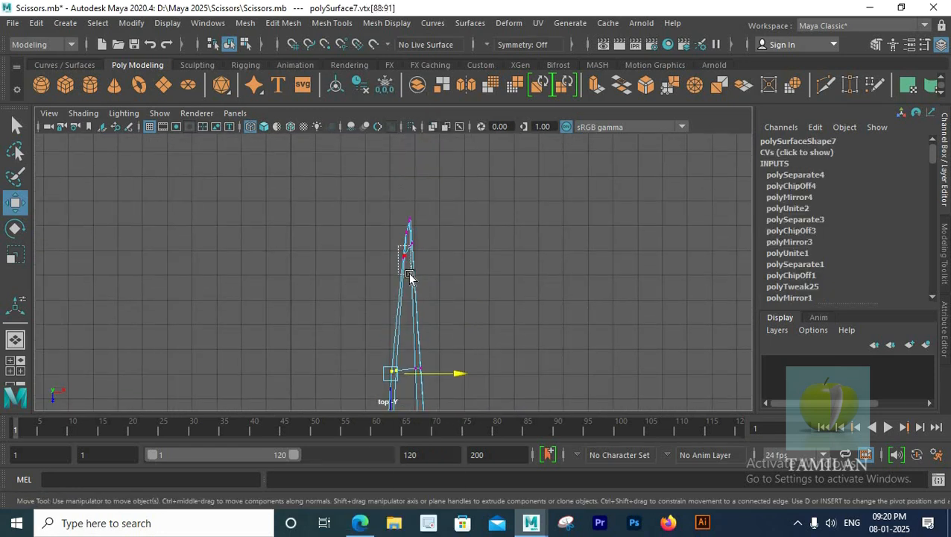
left_click_drag(475, 238, 477, 235)
middle_click_drag(415, 251, 416, 197, "alt")
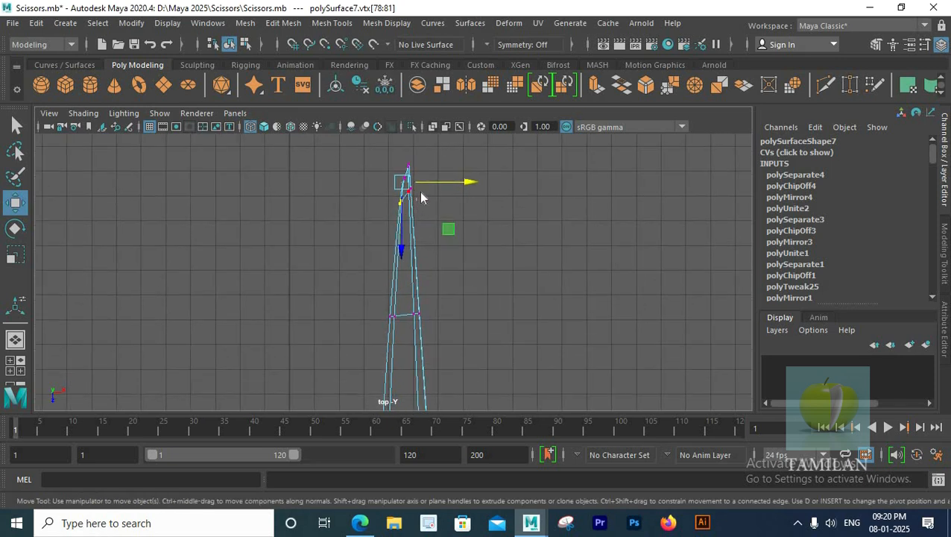
Step: Return the blade to object mode and center its pivot
right_click_drag(415, 175, 463, 139)
scroll(470, 313, "down", 4)
middle_click_drag(471, 316, 510, 255, "alt")
left_click(132, 23)
left_click(160, 128)
left_click(576, 216)
key("space")
key("space")
left_click_drag(425, 313, 526, 347, "alt")
left_click(426, 248)
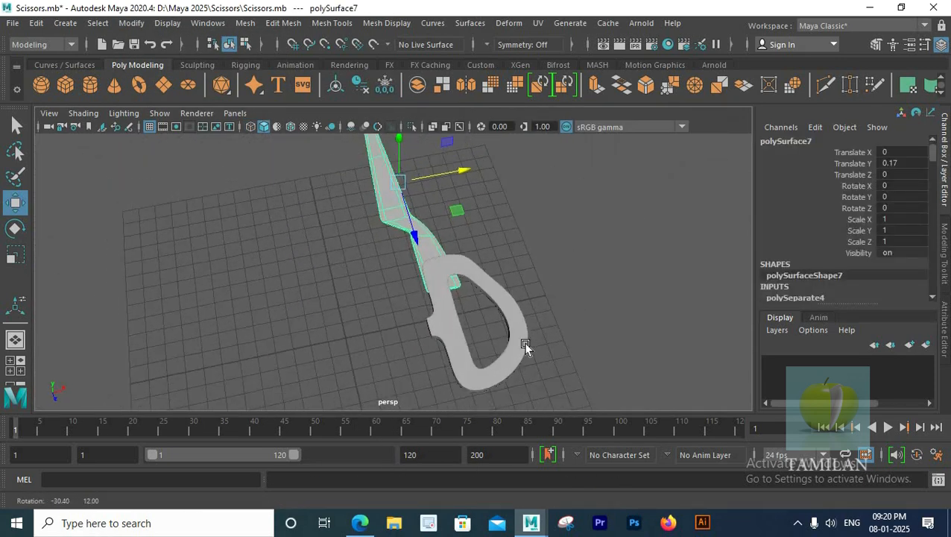
Step: Nudge the selected blade vertices slightly and return the blade to object mode
key("space")
key("space")
middle_click_drag(483, 332, 424, 282, "alt")
scroll(423, 282, "up", 4)
right_click_drag(423, 281, 404, 280)
key("ctrl+z")
right_click_drag(403, 239, 376, 240)
mouse_move(414, 320)
left_mouse_down()
mouse_move(401, 320)
mouse_move(414, 305)
left_mouse_up()
key("space")
key("space")
right_click_drag(412, 139, 477, 117)
Step: Combine the blade and handle into one mesh and mirror it across the world X axis
left_click(512, 290, "shift")
left_click(418, 85)
key("space")
key("space")
right_click_drag(381, 152, 381, 199, "shift")
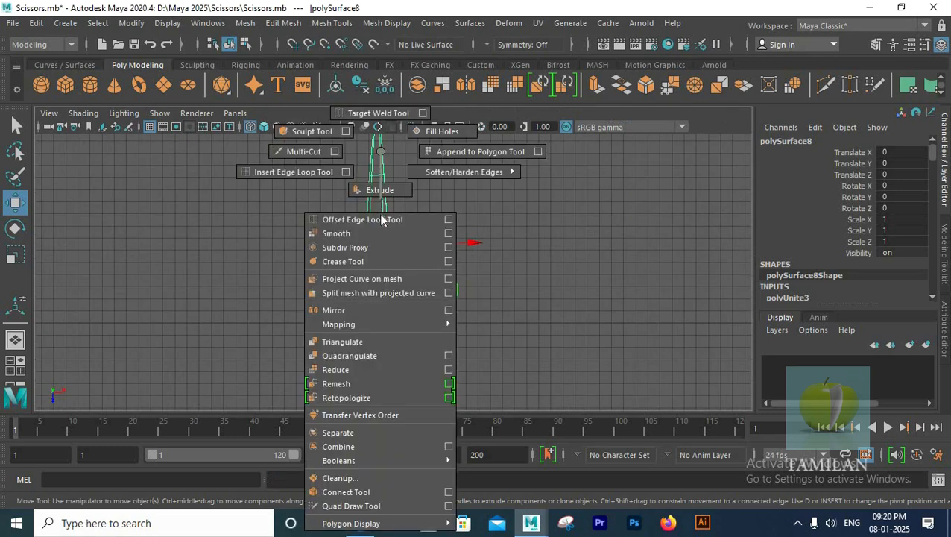
right_click_drag(448, 310, 448, 311, "shift")
left_click(820, 516)
left_click_drag(350, 329, 564, 333)
Step: Move all vertices of the left half along X until the two handles' stopper tabs meet, and return to object mode
scroll(411, 265, "down", 5)
middle_click_drag(411, 265, 366, 265, "alt")
right_click_drag(440, 216, 395, 140)
left_click_drag(509, 261, 387, 272)
scroll(340, 264, "up", 10)
left_click_drag(280, 215, 353, 214)
scroll(353, 214, "down", 8)
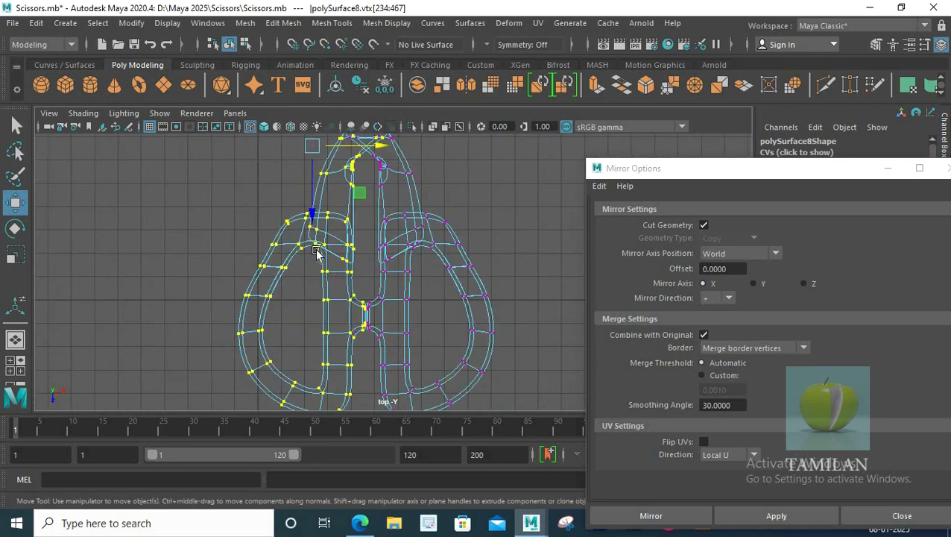
right_click_drag(423, 138, 500, 117)
Step: Separate the mirrored scissors mesh into its individual handle and blade parts
key("space")
key("space")
left_click_drag(473, 281, 416, 273, "alt")
left_click(488, 313)
scroll(415, 274, "down", 5)
left_click(416, 272)
left_click(417, 85)
key("ctrl+z")
left_click(442, 86)
right_click_drag(405, 138, 474, 118)
Step: Combine the left handle with its blade into one mesh and close the mirror options
key("q")
left_click_drag(361, 245, 376, 273)
key("space")
key("space")
scroll(467, 211, "down", 5)
left_click(417, 85)
scroll(378, 212, "up", 2)
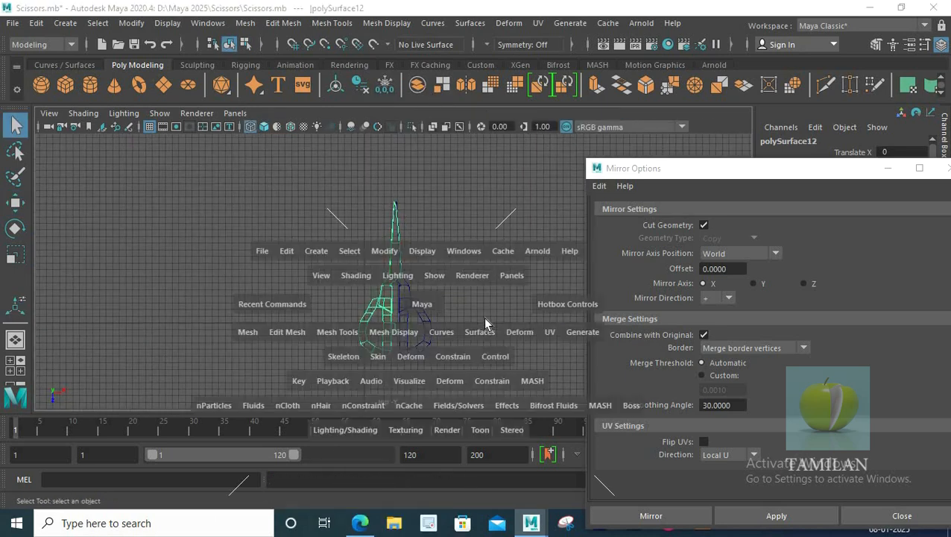
key("space")
key("space")
left_click_drag(840, 176, 586, 175)
left_click(695, 168)
Step: Separate the combined left half back into its handle and blade
key("space")
key("space")
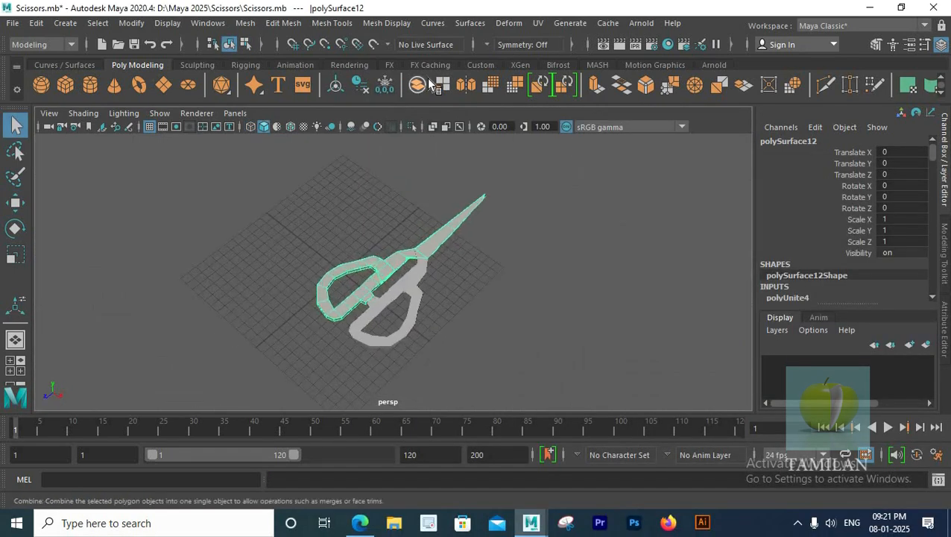
left_click(442, 86)
right_click_drag(463, 214, 520, 117)
Step: Shift the separated blade slightly along Y in the side view to offset it from the other blade
key("space")
key("space")
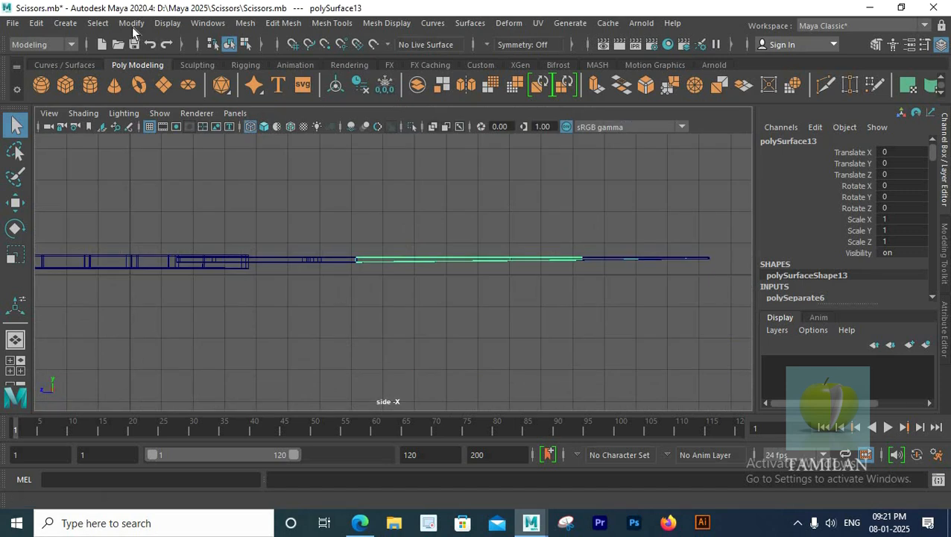
key("w")
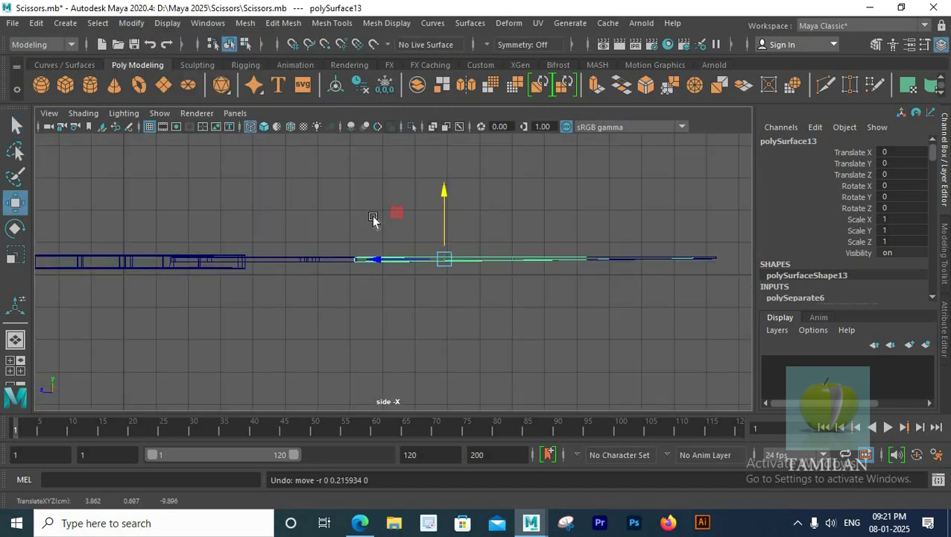
key("space")
key("space")
key("space")
key("space")
left_click_drag(518, 236, 429, 212, "alt")
left_click(483, 286)
key("space")
key("space")
scroll(92, 233, "up", 1)
left_click_drag(93, 207, 93, 205)
Step: Fine-tune the height of the overlapping scissors part in the side view with a slight move along Y
key("space")
key("space")
left_click(485, 288)
key("space")
key("space")
left_click_drag(450, 193, 460, 196)
key("space")
key("space")
left_click_drag(431, 276, 456, 339, "alt")
Step: Return to object mode, select all the scissors parts and turn on their smooth preview
right_click_drag(449, 313, 507, 119)
left_click(507, 179)
left_click_drag(320, 250, 403, 283, "alt")
left_click_drag(328, 223, 537, 289)
key("3")
left_click(533, 294)
left_click_drag(418, 302, 469, 288, "alt")
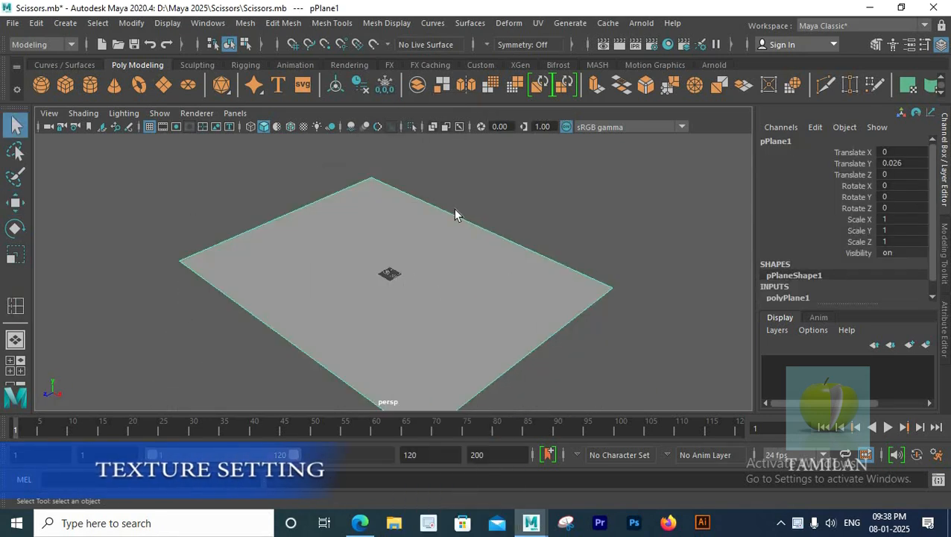
Step: Assign a new aiStandardSurface material to the ground plane and name it Floor
right_click_drag(455, 214, 457, 387)
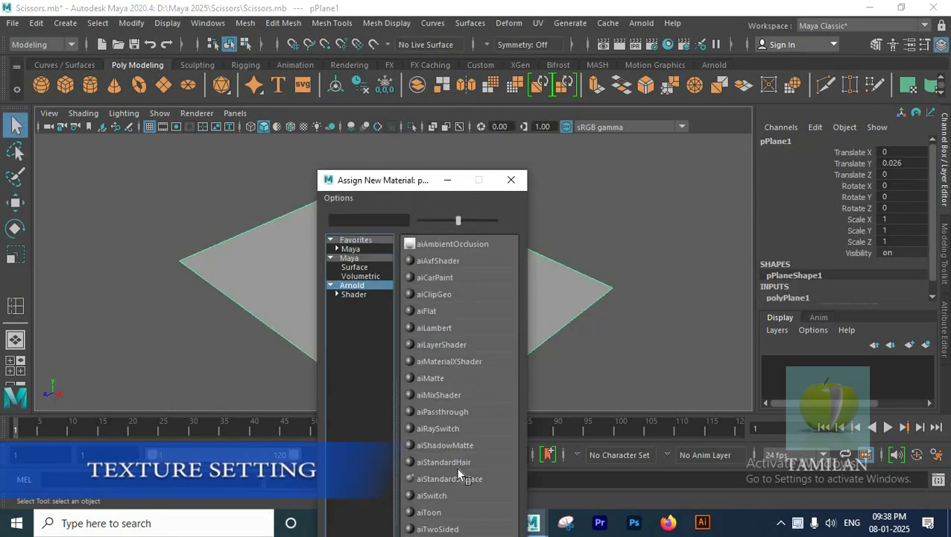
left_click(460, 426)
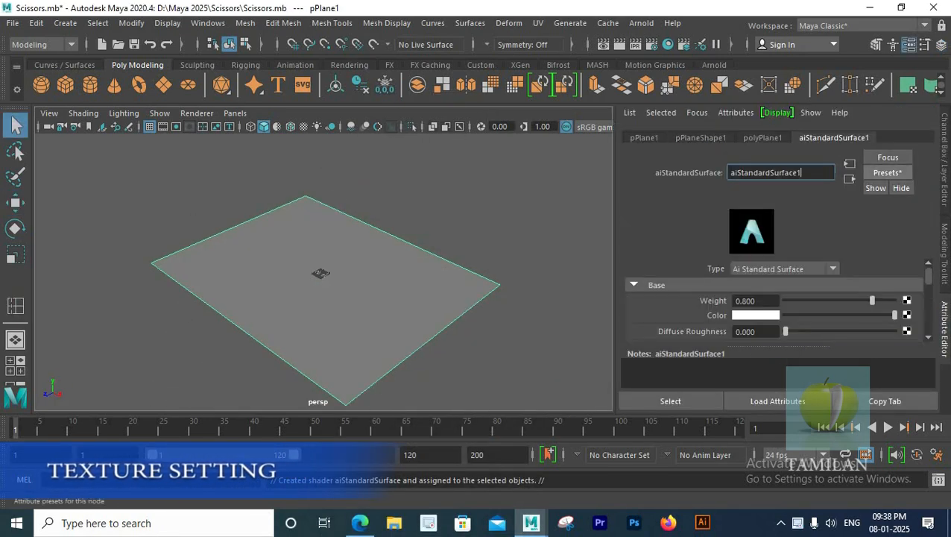
type("floor")
key("Return")
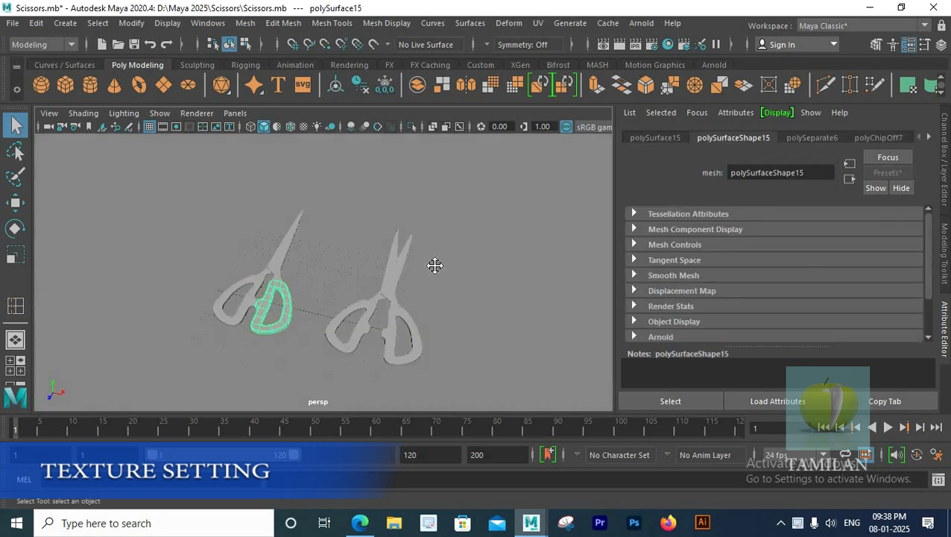
Step: Assign a new aiStandardSurface material to both handles of the closed scissors and name it Scissor_handle
left_click(341, 253, "shift")
right_click_drag(342, 254, 328, 476)
left_click(453, 428)
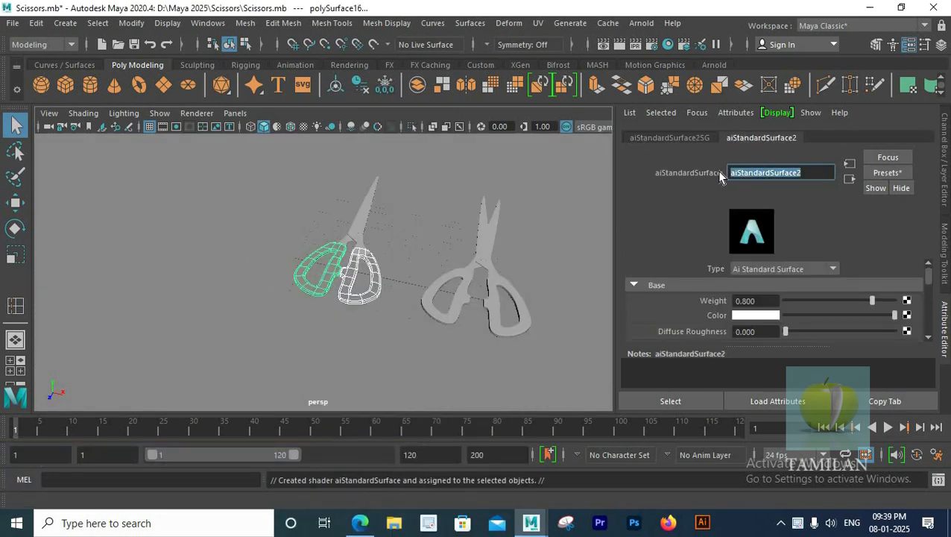
type("Sissor")
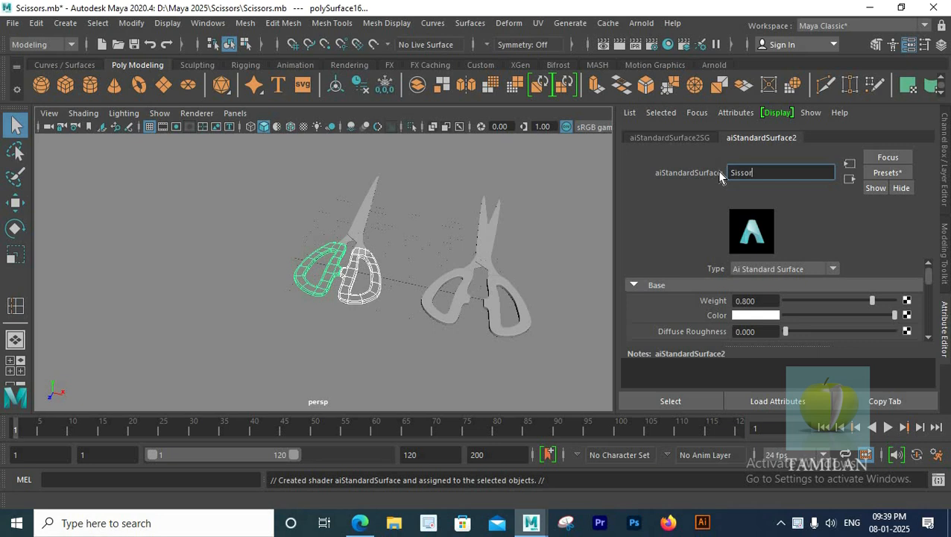
type(" ha")
key("BackSpace")
key("BackSpace")
key("BackSpace")
key("BackSpace")
key("BackSpace")
key("BackSpace")
key("BackSpace")
key("BackSpace")
type("cissor handle")
key("Return")
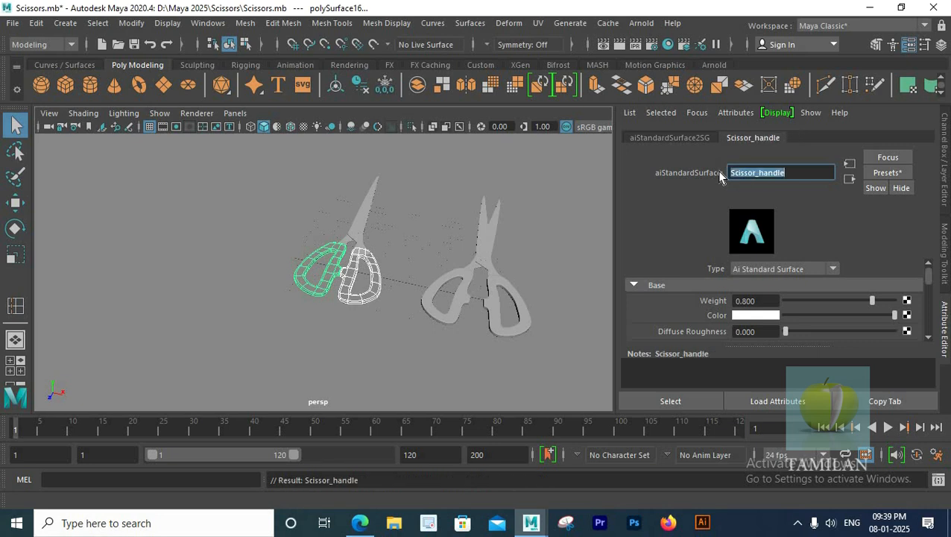
Step: Set the Scissor_handle material's base color to a medium blue
left_click(755, 314)
left_click_drag(782, 370, 779, 370)
left_click_drag(750, 353, 745, 354)
scroll(376, 281, "down", 5)
scroll(376, 282, "up", 5)
Step: Assign a new aiStandardSurface material to the closed scissors' blades and pivot pin and name it Silver
left_click(363, 221)
left_click_drag(332, 246, 375, 244, "alt")
scroll(376, 244, "up", 5)
left_click(406, 279, "shift")
scroll(474, 236, "down", 10)
left_click(474, 236, "shift")
scroll(415, 232, "up", 8)
scroll(415, 232, "up", 4)
right_click_drag(448, 224, 443, 495)
left_click(361, 293)
left_click(406, 484)
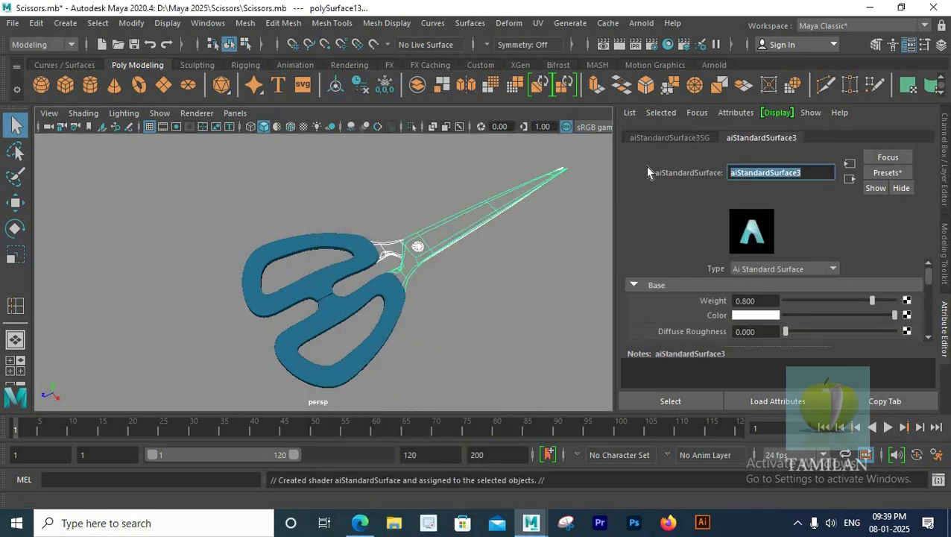
type("Silver")
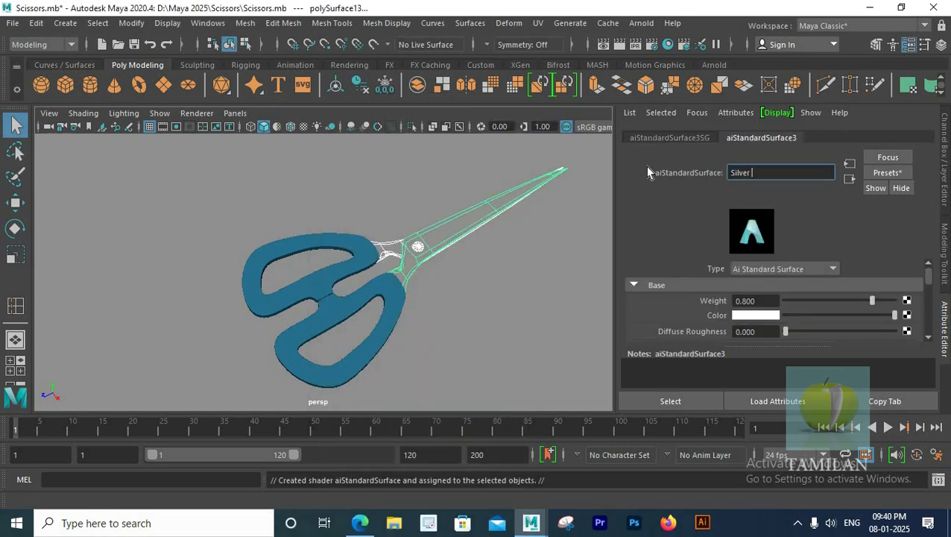
key("Return")
Step: Apply the Chrome preset to the Silver material
left_click(887, 172)
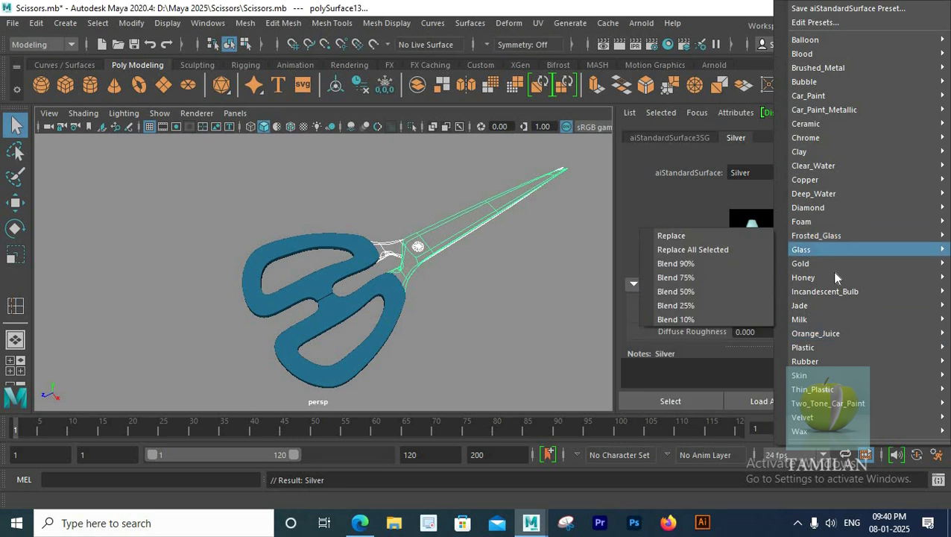
mouse_move(812, 137)
left_click(695, 139)
Step: Separate both combined halves of the open scissors into individual parts
scroll(358, 279, "down", 8)
scroll(358, 279, "up", 5)
left_click_drag(358, 279, 399, 289, "alt")
left_click(398, 248)
left_click(443, 84)
right_click_drag(319, 286, 383, 119)
left_click(385, 240)
left_click(440, 88)
right_click_drag(379, 264, 421, 126)
Step: Assign the Silver material to the whole open pair of scissors and the Scissor_handle material to its handles
key("space")
key("space")
scroll(325, 240, "down", 2)
left_click_drag(268, 358, 403, 175)
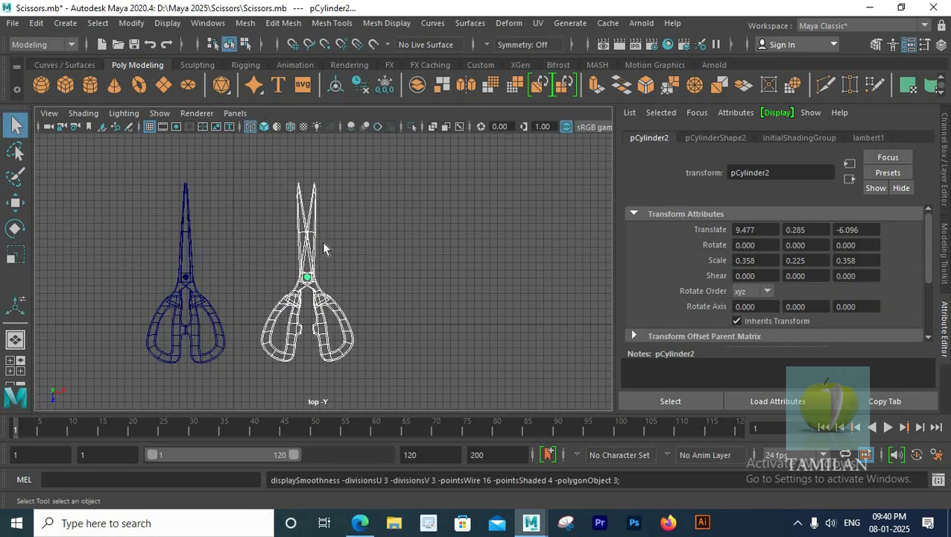
scroll(298, 149, "up", 3)
right_click_drag(294, 138, 392, 478)
left_click_drag(272, 373, 347, 357)
right_click_drag(337, 356, 448, 465)
Step: Examine both textured pairs of scissors on the floor in the perspective view
key("space")
key("space")
scroll(467, 262, "down", 5)
left_click(471, 267)
left_click_drag(471, 267, 350, 377, "alt")
scroll(435, 271, "up", 5)
scroll(435, 272, "down", 4)
scroll(404, 307, "up", 3)
scroll(404, 304, "up", 3)
scroll(313, 268, "down", 5)
scroll(314, 275, "up", 3)
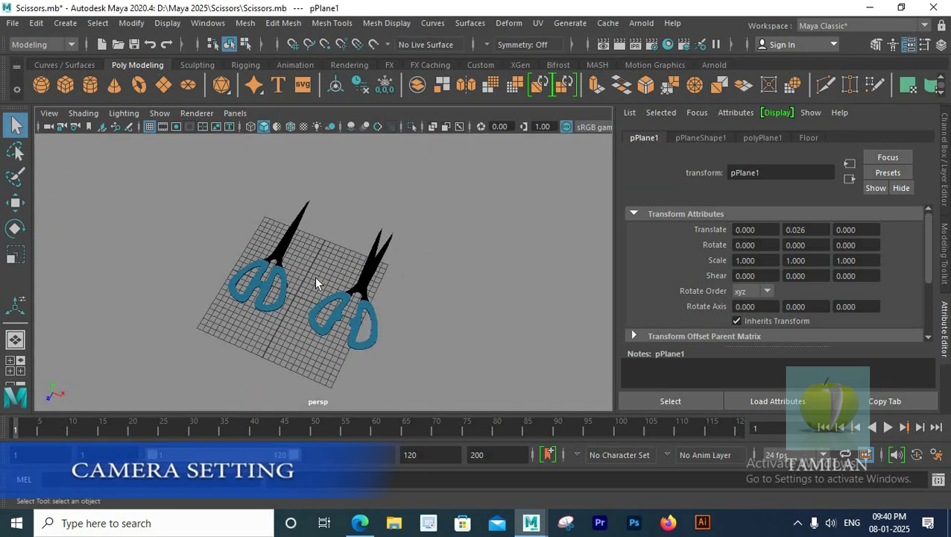
Step: Create a new camera and set its horizontal camera aperture to 54 mm
scroll(318, 282, "up", 2)
scroll(395, 293, "down", 5)
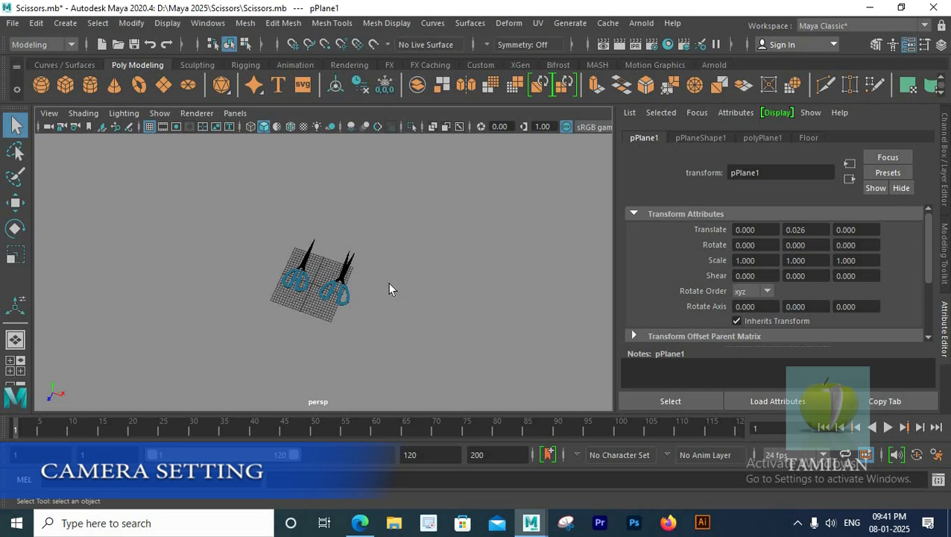
mouse_move(379, 290)
left_mouse_down("alt")
mouse_move(421, 301)
mouse_move(403, 265)
mouse_move(388, 275)
left_mouse_up("alt")
left_click(64, 23)
mouse_move(101, 115)
left_click(289, 128)
scroll(802, 290, "down", 3)
scroll(802, 291, "up", 3)
left_click(689, 137)
scroll(724, 306, "down", 5)
type("54")
key("Return")
Step: Look through camera1 and frame both pairs of scissors side by side
left_click(236, 114)
mouse_move(257, 129)
left_click(376, 130)
scroll(360, 279, "down", 5)
left_click_drag(360, 279, 432, 270, "alt")
scroll(429, 272, "down", 4)
middle_click_drag(410, 286, 427, 296, "alt")
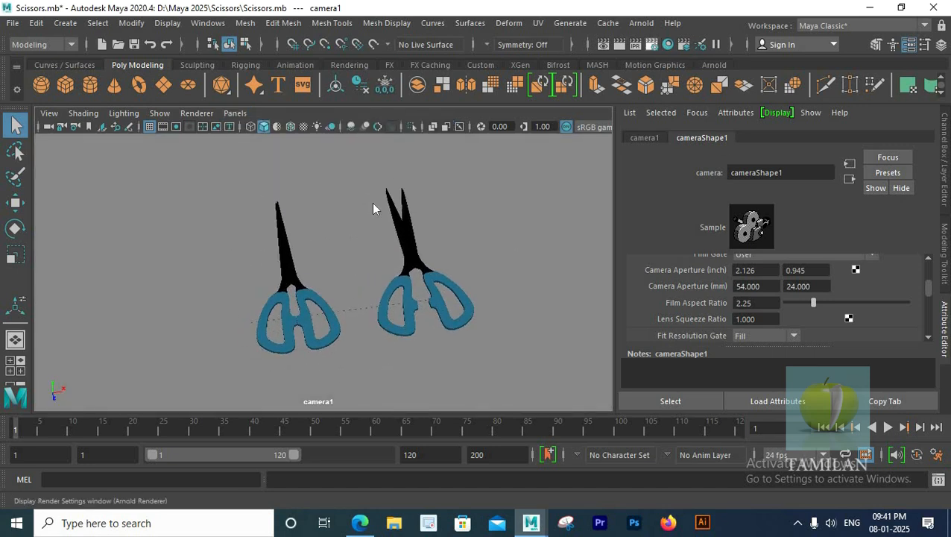
Step: Set the first three Arnold render sampling values to 5, 3 and 3
left_click_drag(307, 278, 244, 269)
type("5")
key("Tab")
type("3")
key("Tab")
type("3")
key("Return")
Step: Set the render image size to 1920 x 1080 and close the render settings
left_click(204, 205)
left_click(339, 296)
left_click(331, 310)
scroll(364, 406, "down", 5)
left_click(364, 434)
left_click(340, 322)
scroll(370, 453, "down", 1)
left_click(480, 129)
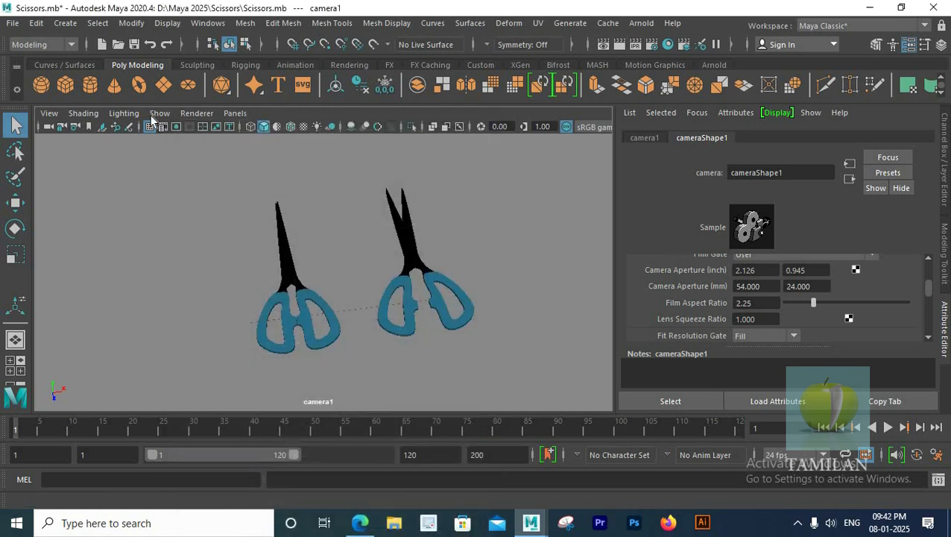
Step: Show the resolution gate for camera1 and centre both pairs of scissors inside it
left_click(235, 112)
left_click(49, 113)
mouse_move(83, 379)
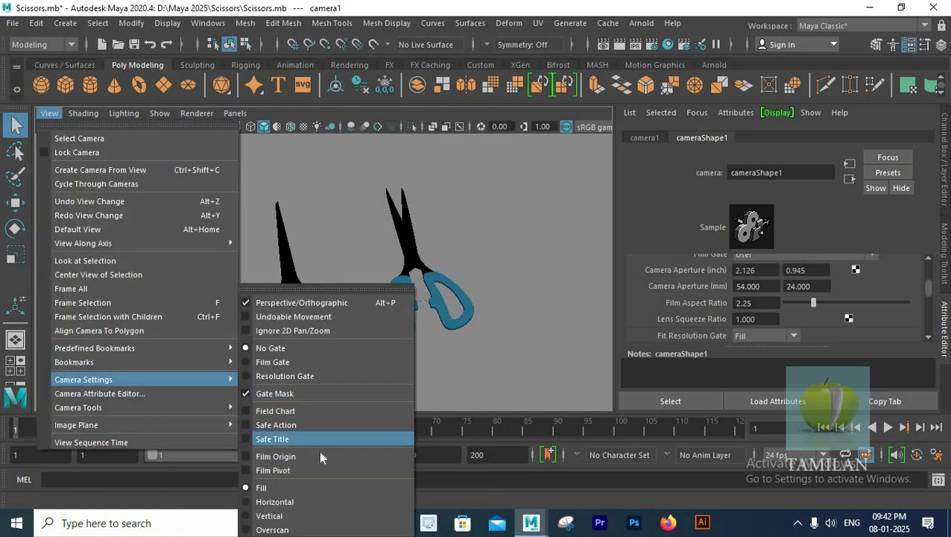
left_click(310, 377)
middle_click_drag(359, 248, 293, 243, "alt")
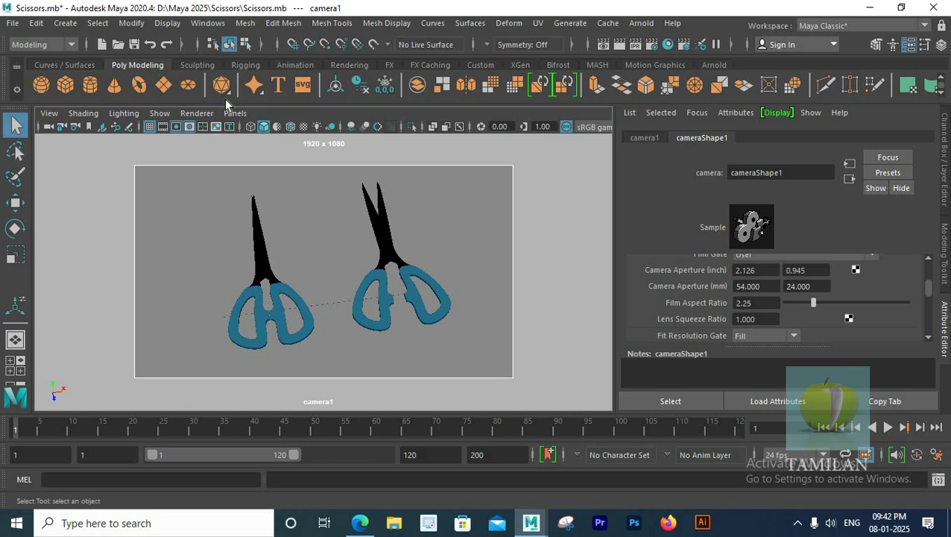
Step: Run a test render from the camera in Arnold RenderView and close the render window
left_click(235, 113)
mouse_move(367, 132)
left_click(641, 23)
left_click(656, 48)
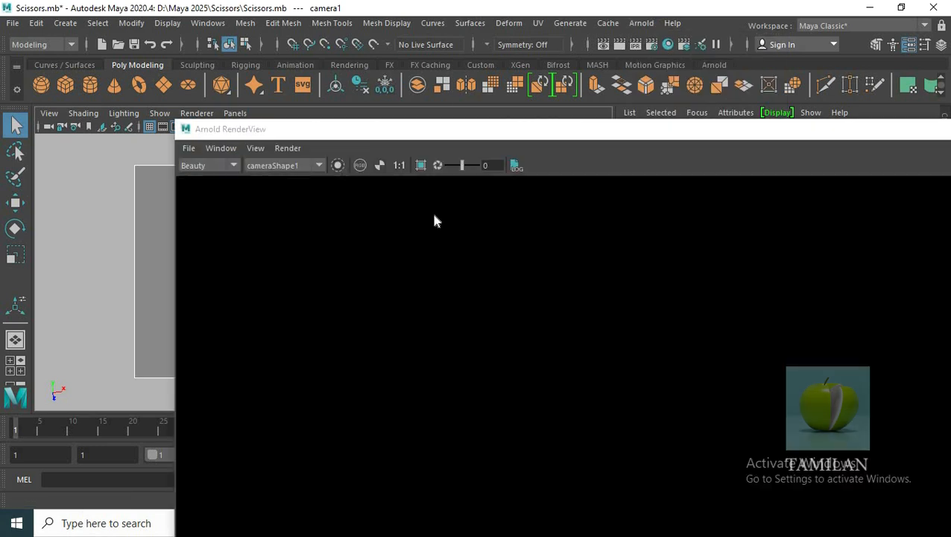
scroll(435, 216, "down", 2)
left_click_drag(874, 131, 805, 130)
left_click(907, 129)
Step: Return to the perspective view and add an Arnold skydome light to the scene
left_click(235, 113)
mouse_move(253, 127)
left_click(394, 141)
scroll(405, 228, "up", 5)
left_click(641, 23)
mouse_move(649, 91)
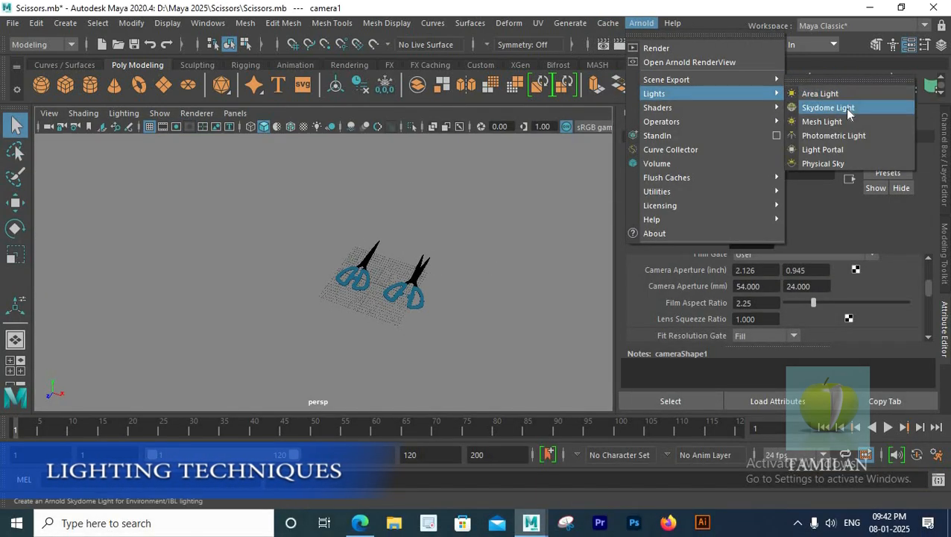
left_click(820, 109)
scroll(363, 222, "down", 5)
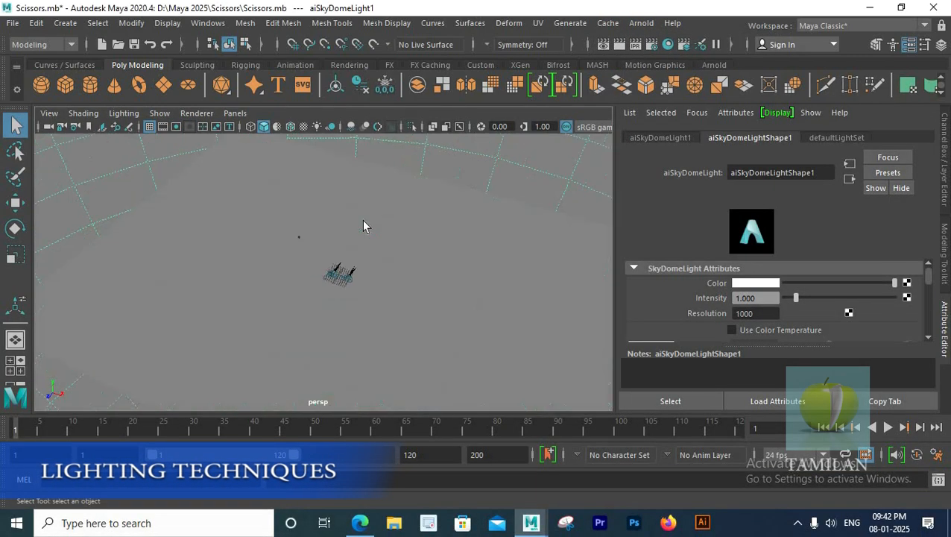
Step: Set the skydome light's intensity to 0.8 and its resolution to 4000
left_click_drag(764, 298, 658, 286)
type("0.8")
key("Tab")
type("4000")
key("Return")
scroll(341, 270, "up", 10)
Step: Add a directional light and enlarge its icon
left_click(348, 64)
left_click(66, 85)
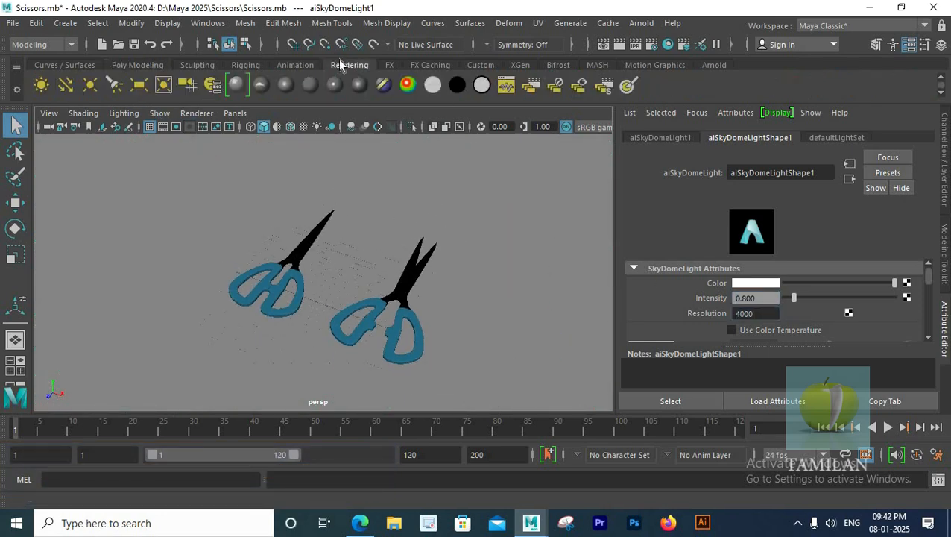
key("space")
key("space")
scroll(440, 255, "down", 4)
key("r")
left_click_drag(240, 319, 446, 216)
scroll(446, 215, "down", 7)
Step: Raise the directional light to about 23.4 cm above the scissors
key("space")
key("space")
scroll(319, 303, "down", 8)
key("w")
left_click_drag(328, 193, 341, 135)
Step: Tilt the directional light with the Rotate tool in the top view
key("space")
key("space")
key("e")
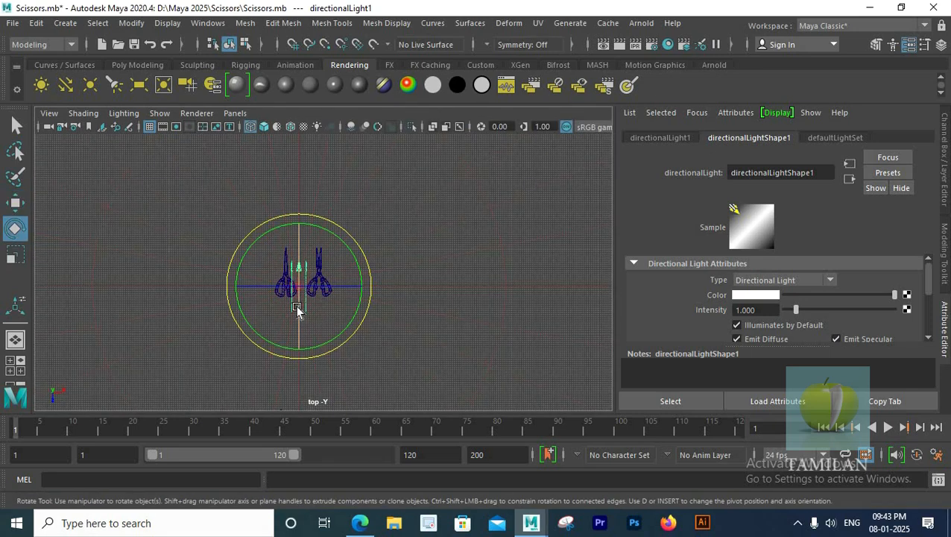
left_click_drag(300, 340, 365, 304)
scroll(328, 268, "up", 3)
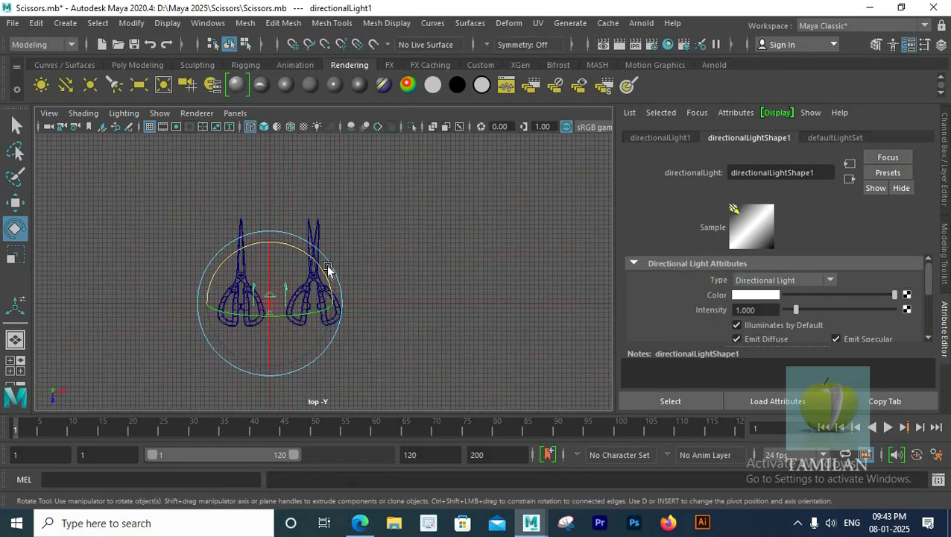
Step: Try two further rotations of the directional light in the top view and undo them
scroll(373, 223, "up", 3)
left_click_drag(381, 209, 432, 208)
key("ctrl+z")
left_click_drag(444, 290, 416, 312)
key("ctrl+z")
Step: Rotate the directional light so it points diagonally towards the scissors
left_click(400, 248)
scroll(400, 248, "up", 8)
left_click(523, 155)
left_click_drag(489, 195, 471, 351)
scroll(443, 250, "down", 8)
left_click_drag(355, 344, 393, 279)
Step: Move the directional light in the top view to about X -26.7 and Z -19.5 cm
scroll(394, 278, "down", 7)
key("w")
left_click_drag(336, 266, 280, 224)
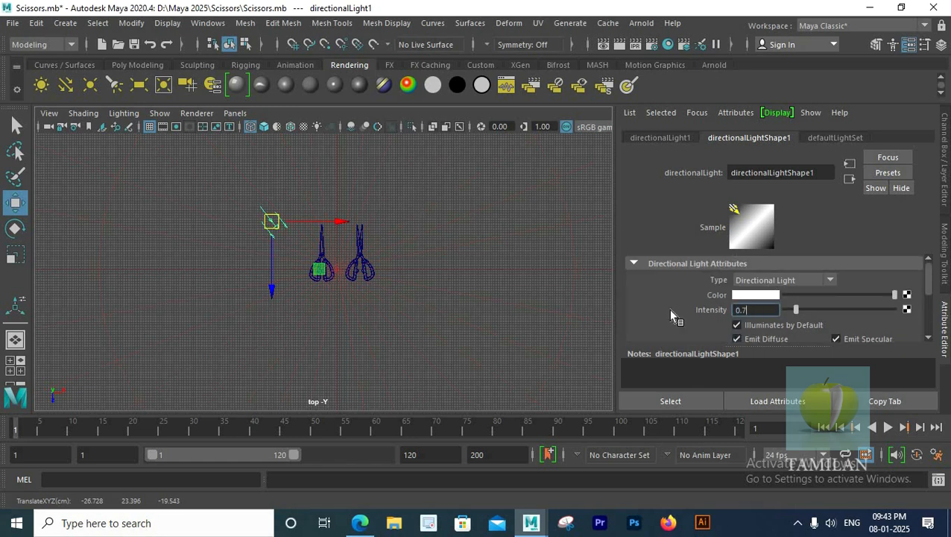
Step: Set the directional light's intensity to 0.7 and its samples to 2
scroll(708, 310, "down", 5)
scroll(712, 311, "up", 5)
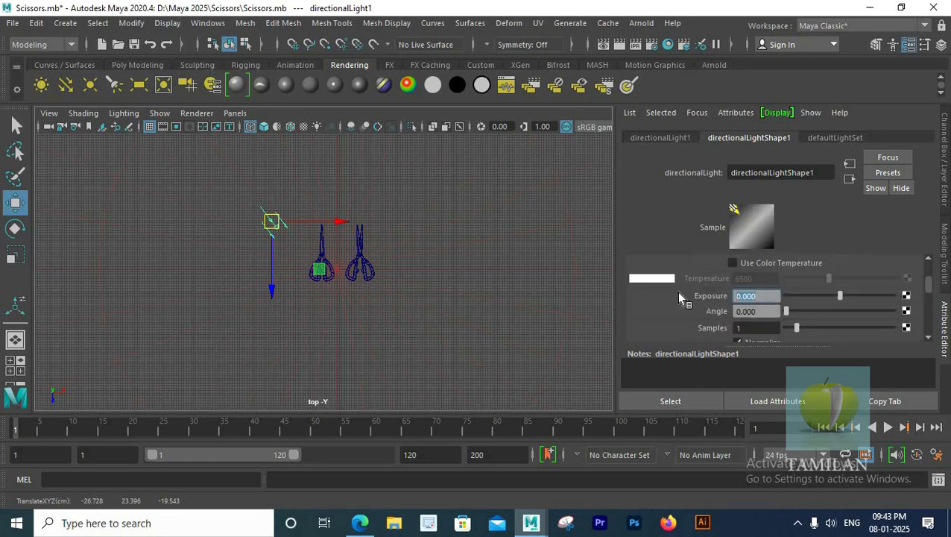
scroll(678, 298, "down", 5)
scroll(656, 292, "up", 5)
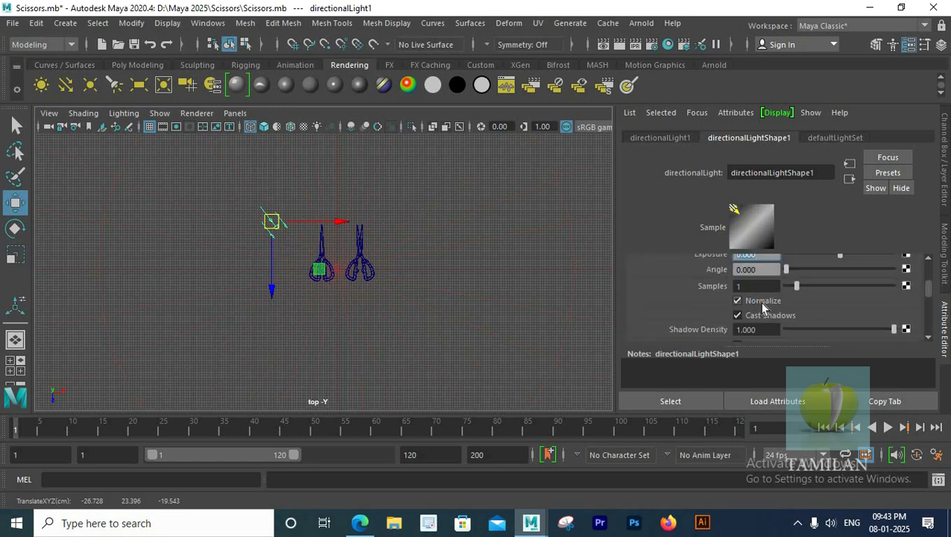
key("Tab")
key("Tab")
type("2")
key("Return")
scroll(447, 224, "up", 1)
Step: Add a second directional light and adjust its size and placement beside the open scissors
left_click(66, 85)
key("r")
left_click_drag(337, 269, 414, 287)
key("e")
scroll(776, 299, "up", 3)
Step: Set the second directional light's intensity to 0.5, exposure to 1 and angle to 10
left_click_drag(764, 310, 703, 308)
type("0.5")
key("Return")
scroll(703, 307, "down", 3)
left_click_drag(760, 309, 703, 306)
type("1")
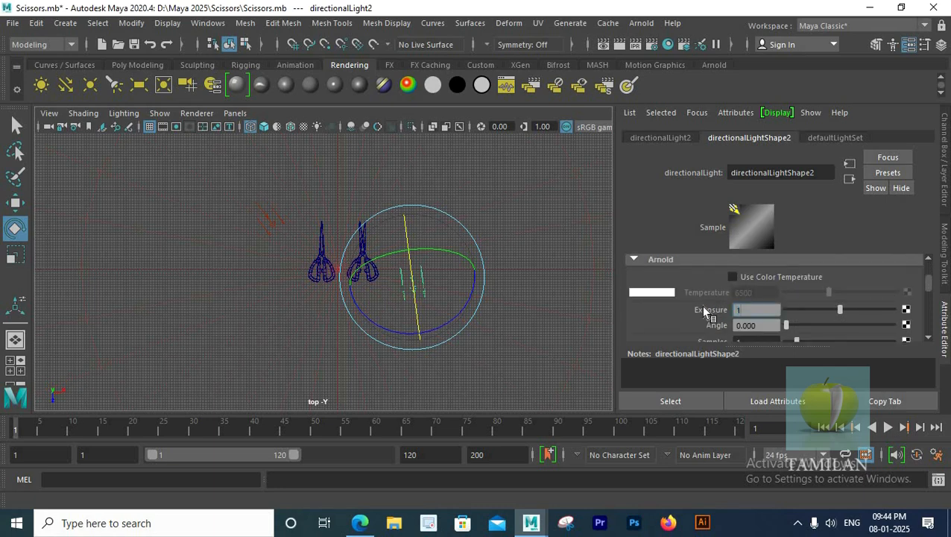
key("Tab")
type("10")
key("Tab")
Step: Move the second directional light farther away from the open scissors and leave the top view
scroll(515, 272, "down", 1)
key("w")
left_click_drag(484, 277, 548, 289)
key("space")
key("space")
left_click(234, 113)
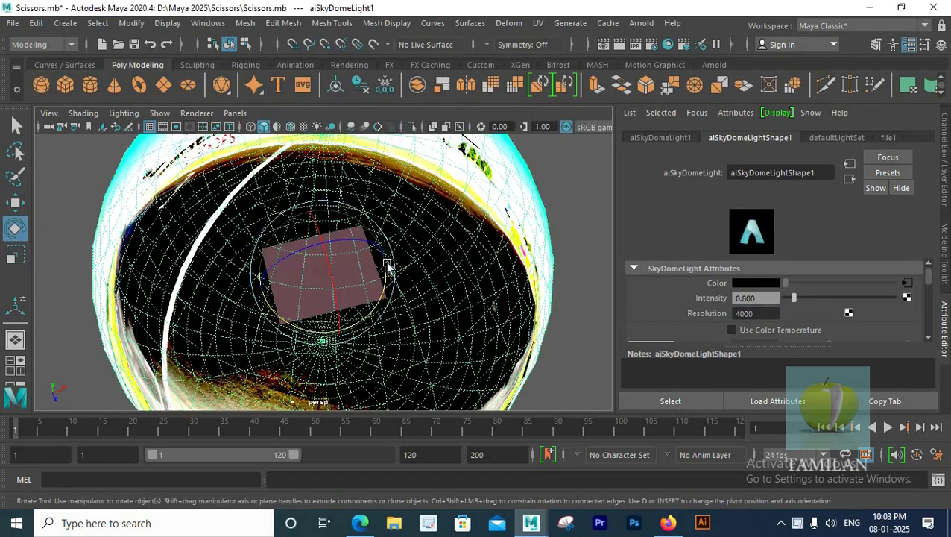
Step: Examine the closed scissors up close and look through the nodes attached to their mesh
scroll(426, 263, "up", 10)
key("w")
scroll(421, 265, "down", 4)
left_click_drag(421, 265, 395, 227, "alt")
left_click(395, 227)
left_click(929, 138)
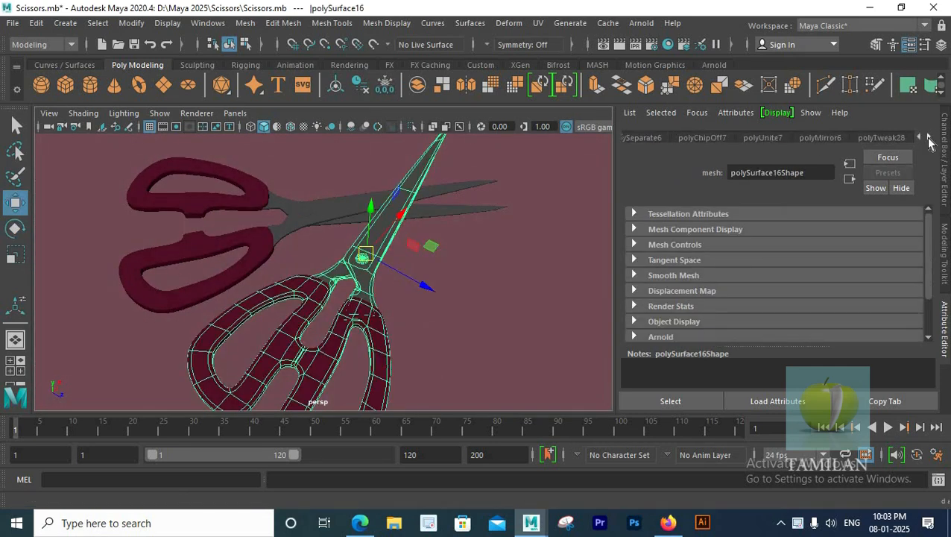
left_click(928, 139)
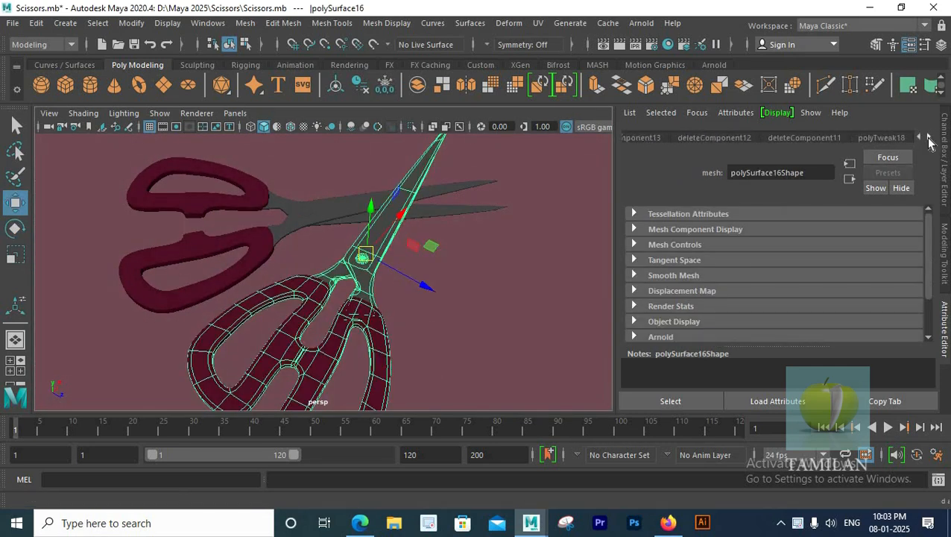
left_click(929, 139)
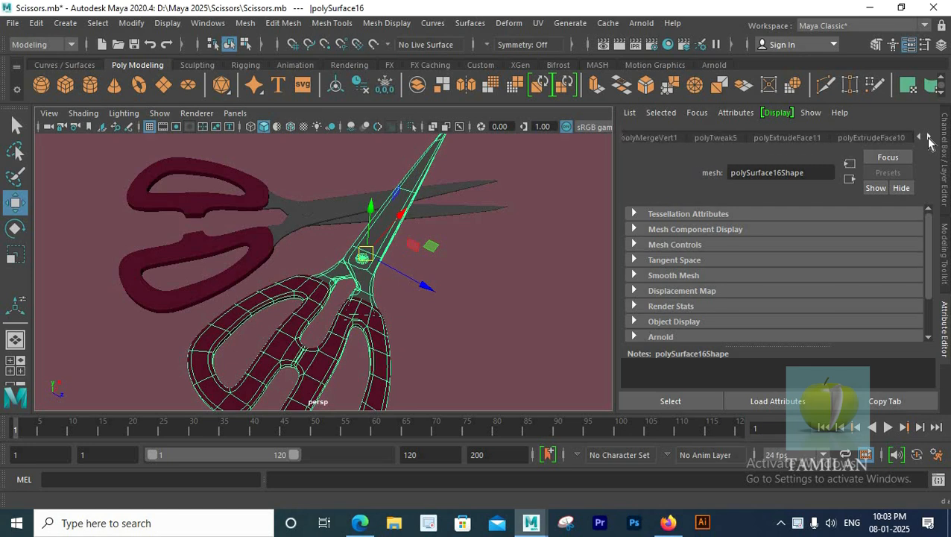
scroll(467, 267, "down", 5)
Step: Review the Scissor_handle base colour and the Silver material's attributes on the open scissors
left_click(467, 249)
left_click(264, 240)
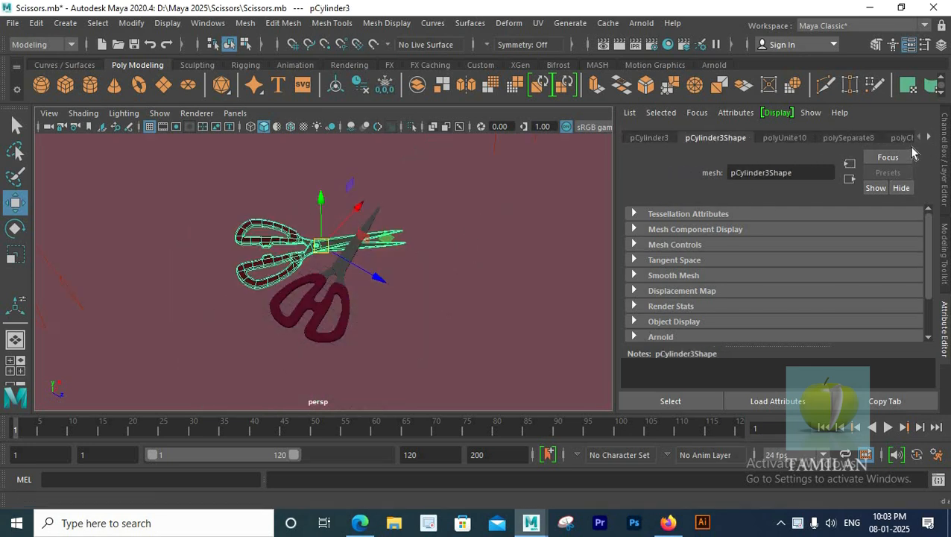
left_click(929, 138)
left_click(862, 140)
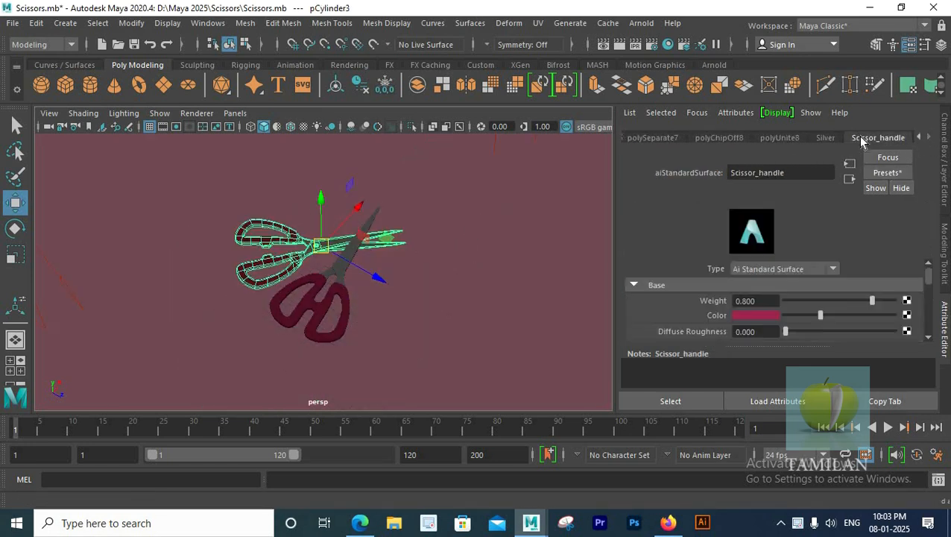
left_click(768, 316)
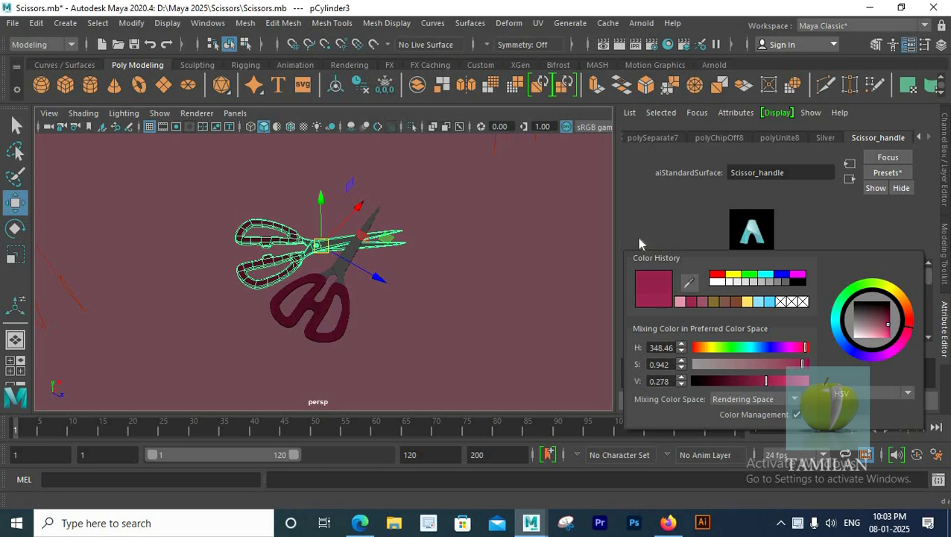
left_click(825, 138)
scroll(870, 306, "down", 3)
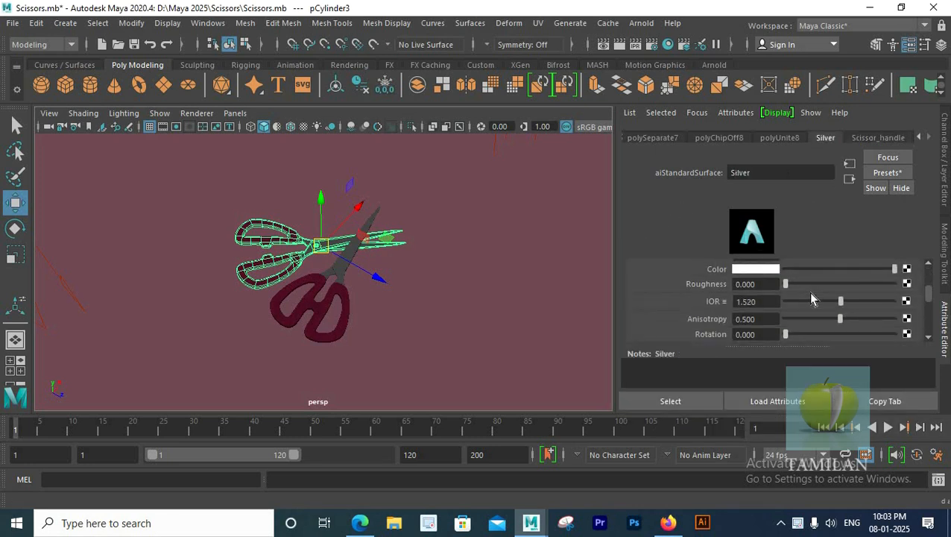
Step: Make the Floor material's pink colour slightly stronger and set its diffuse roughness to 0.15
left_click(469, 246)
key("f")
scroll(776, 330, "up", 3)
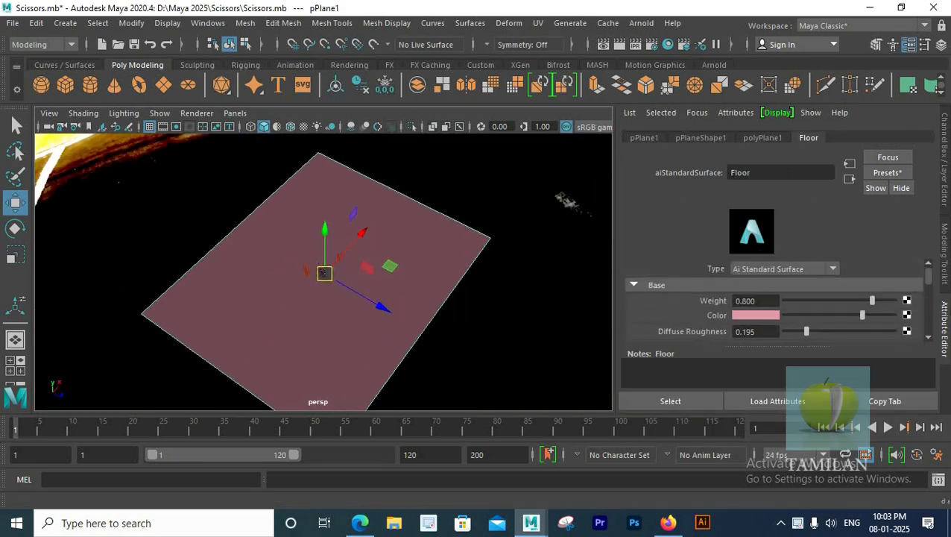
left_click(773, 316)
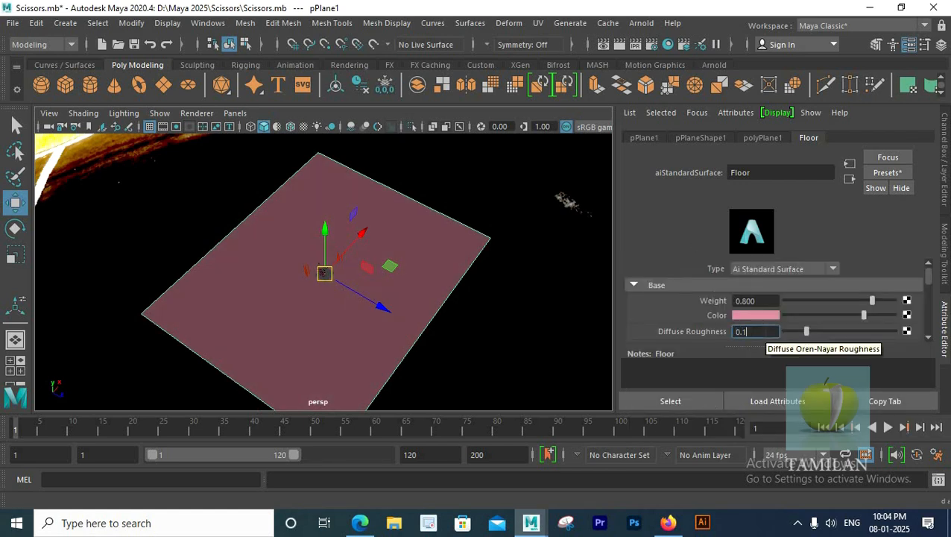
scroll(338, 224, "up", 5)
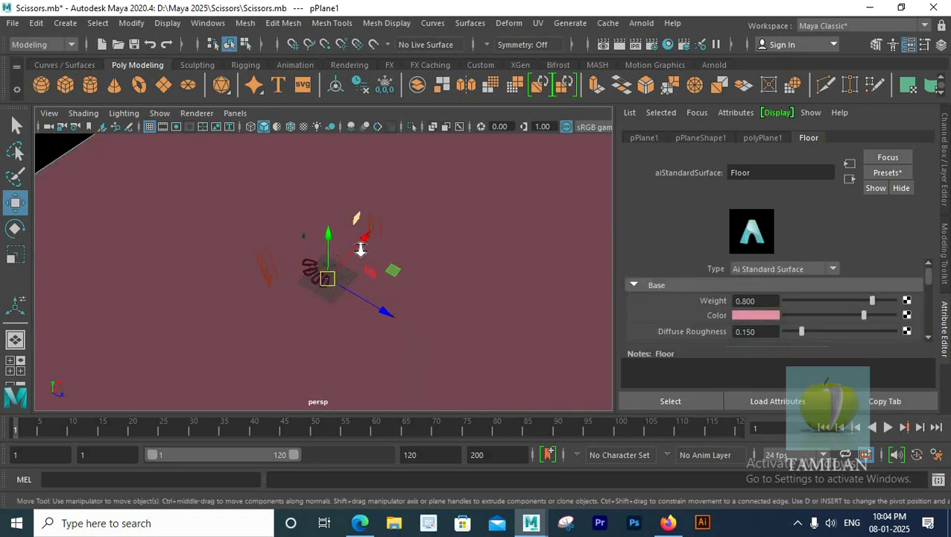
Step: Save the scene and switch the viewport to look through camera1
scroll(363, 234, "up", 5)
key("ctrl+s")
key("q")
left_click(235, 112)
mouse_move(257, 128)
left_click(386, 126)
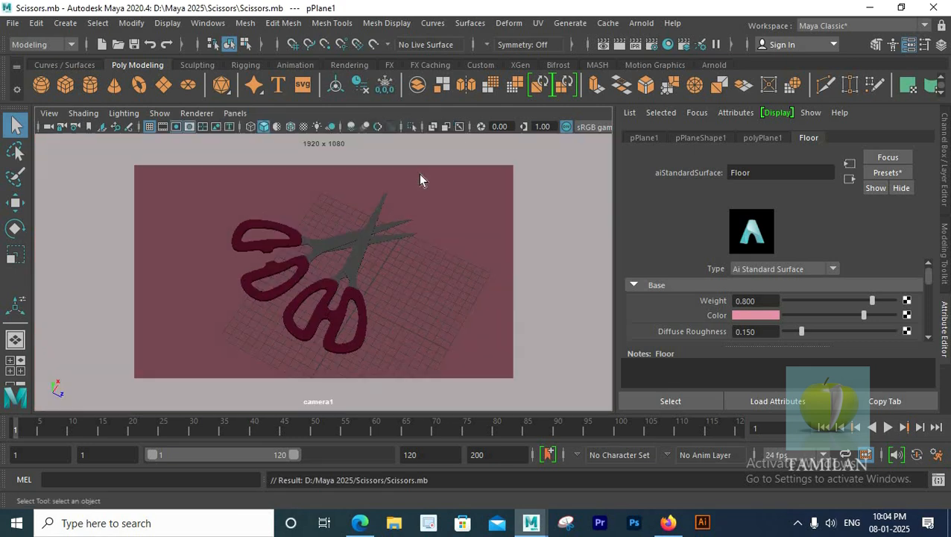
Step: Render the camera1 view with Arnold and inspect the scissors up close in the rendered image
left_click(641, 22)
left_click(663, 47)
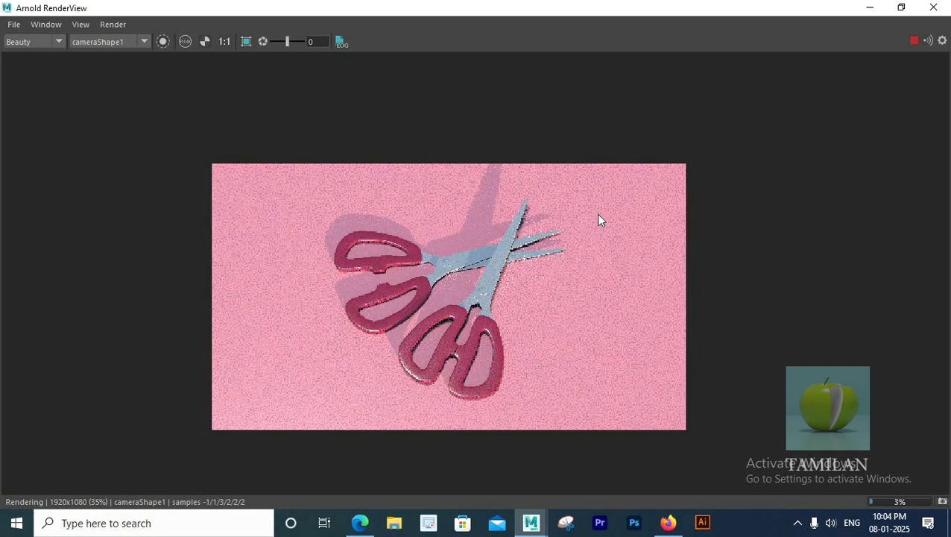
scroll(598, 217, "up", 1)
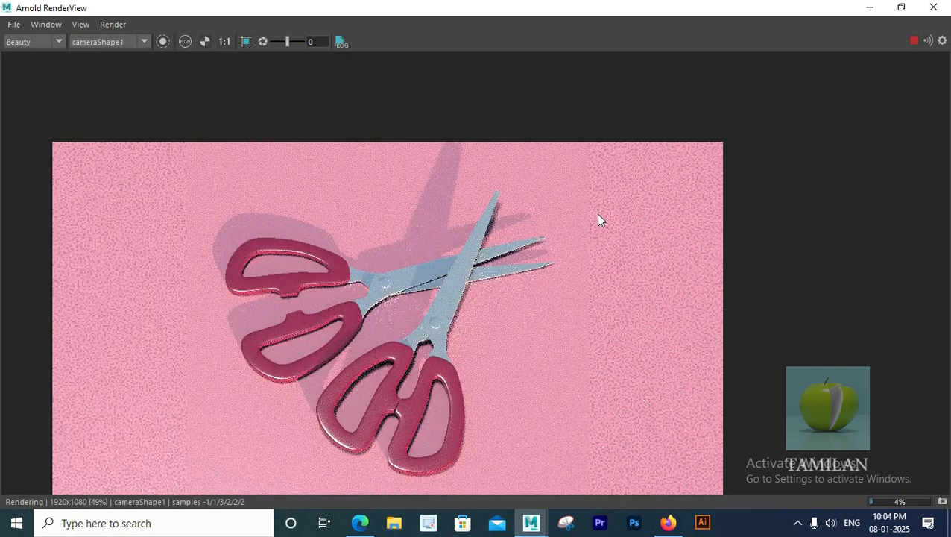
scroll(747, 325, "down", 2)
scroll(759, 272, "up", 1)
scroll(760, 275, "up", 2)
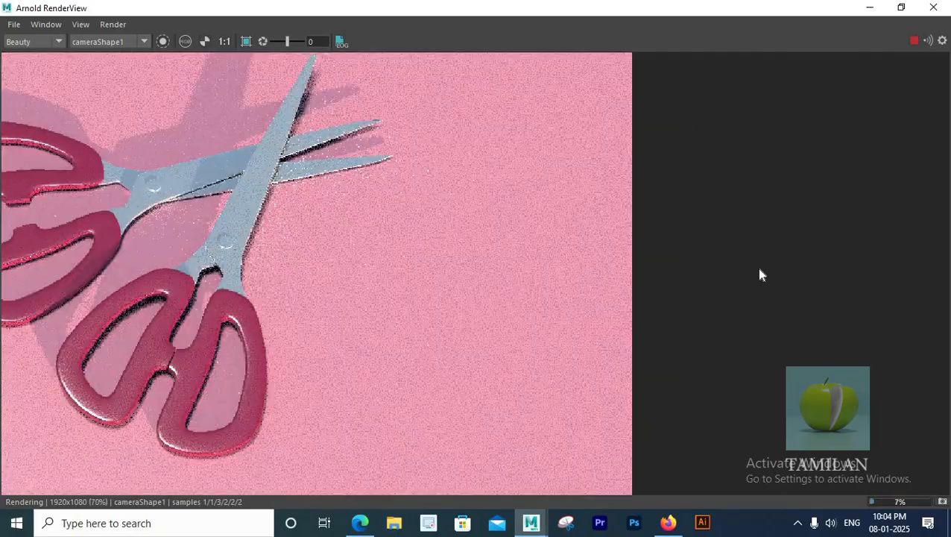
scroll(760, 275, "down", 1)
scroll(760, 273, "down", 1)
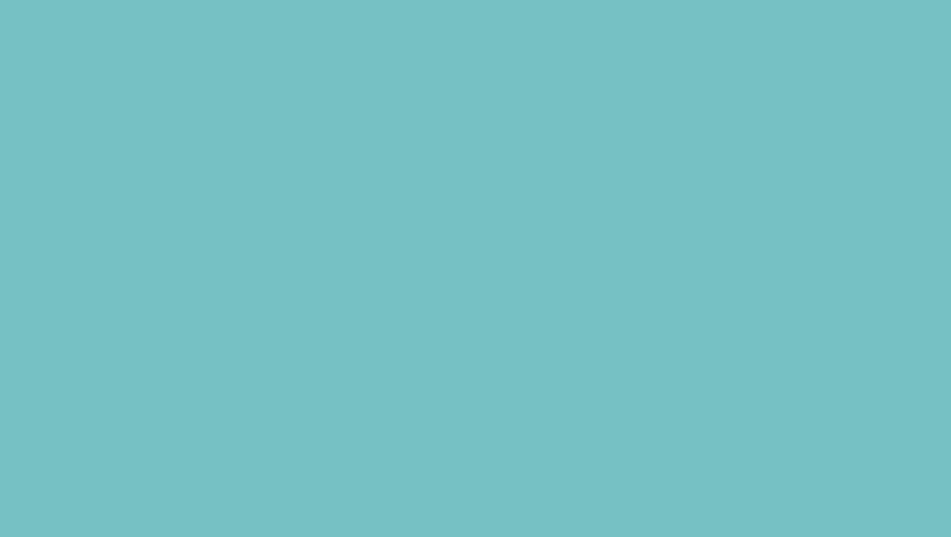